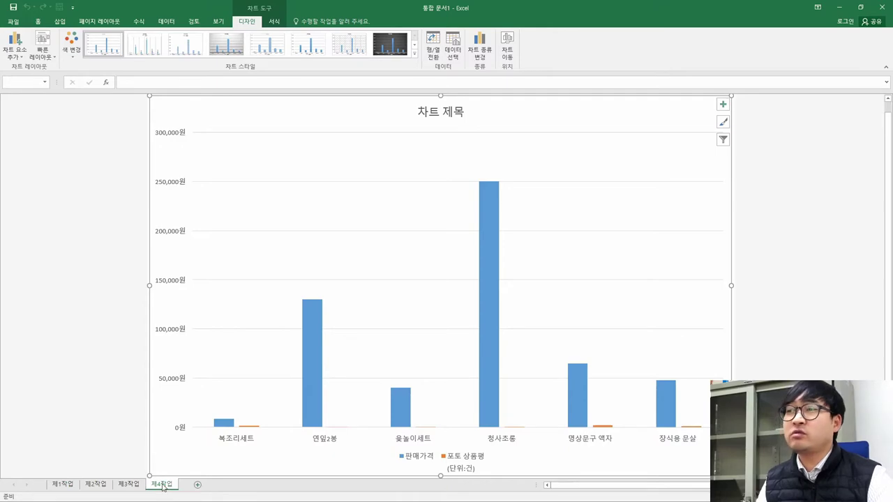
# Step: Check the chart design condition (4) in the exam PDF and apply chart Style 1 to the 제4작업 chart in Excel
pyautogui.hotkey('alt', 'Tab')
pyautogui.scroll(5, 305, 299)
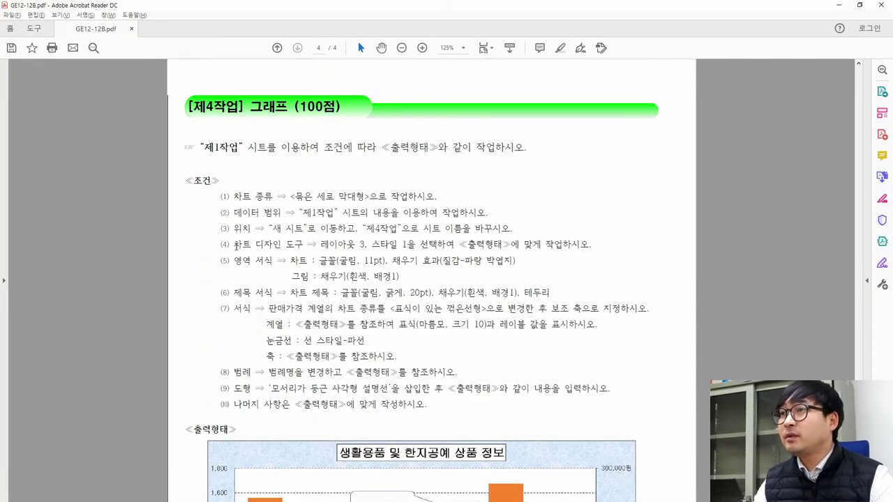
pyautogui.moveTo(241, 228); pyautogui.dragTo(357, 228)
pyautogui.moveTo(234, 244)
pyautogui.mouseDown()
pyautogui.moveTo(442, 254)
pyautogui.moveTo(590, 246)
pyautogui.moveTo(568, 245)
pyautogui.mouseUp()
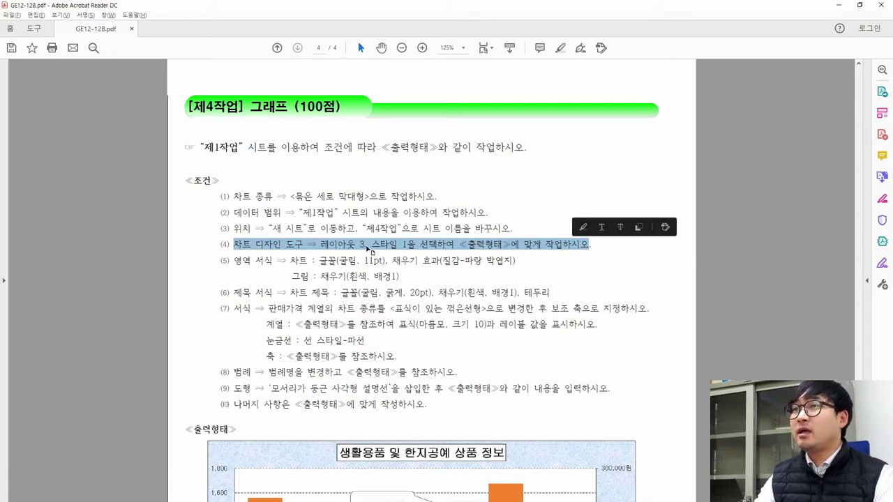
pyautogui.hotkey('alt', 'Tab')
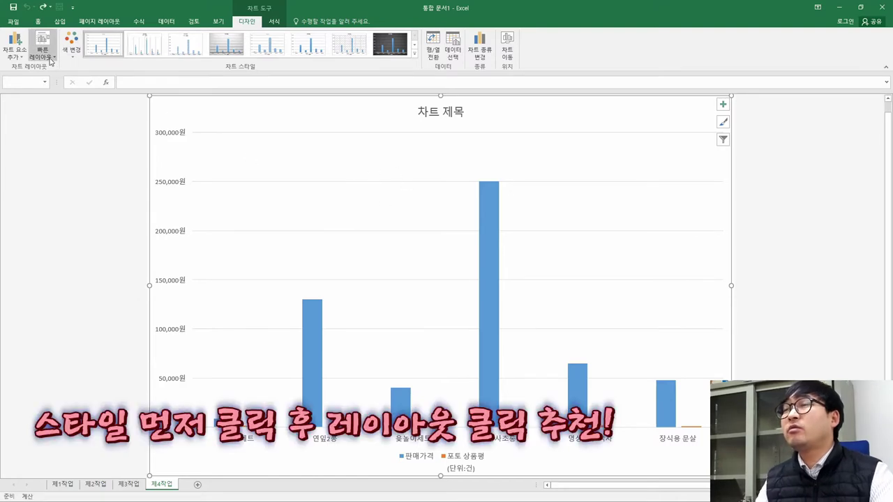
pyautogui.click(109, 50)
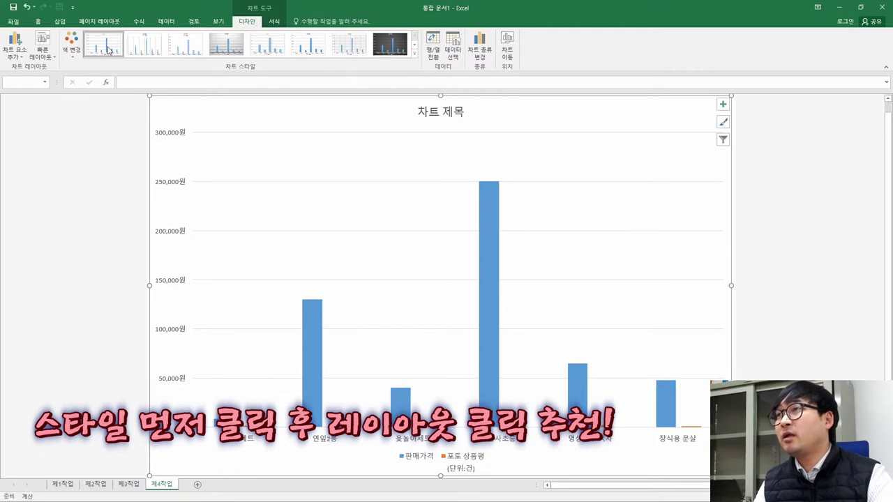
pyautogui.click(104, 52)
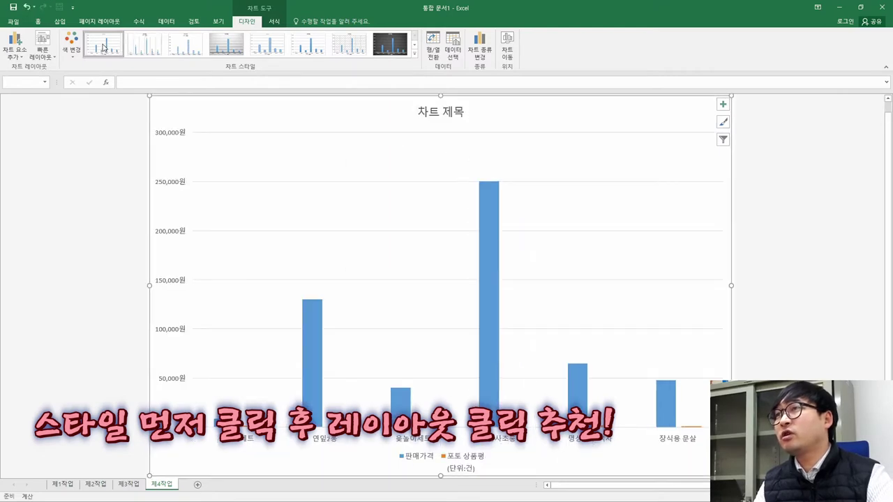
# Step: Apply quick Layout 3 to the column chart on the 제4작업 sheet
pyautogui.click(41, 49)
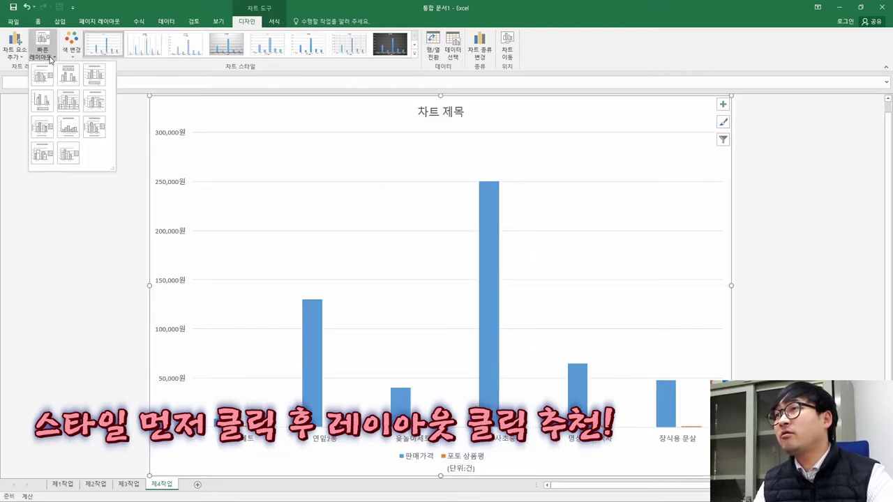
pyautogui.click(91, 78)
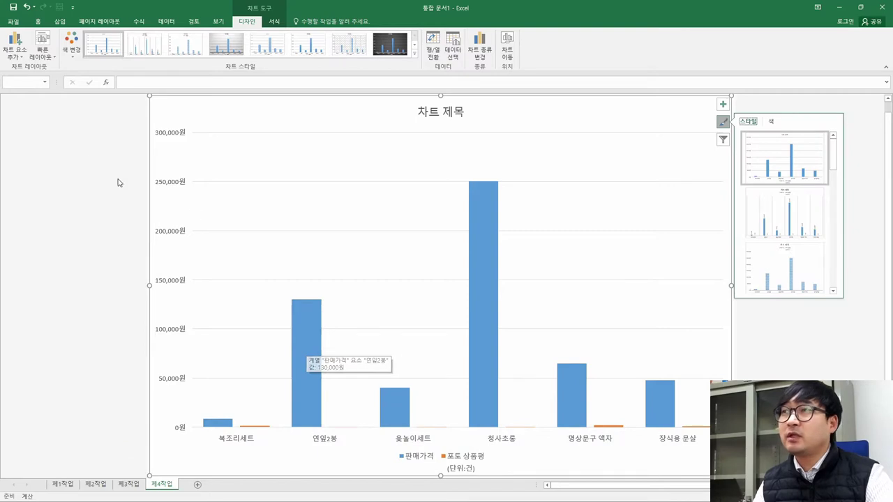
pyautogui.click(47, 57)
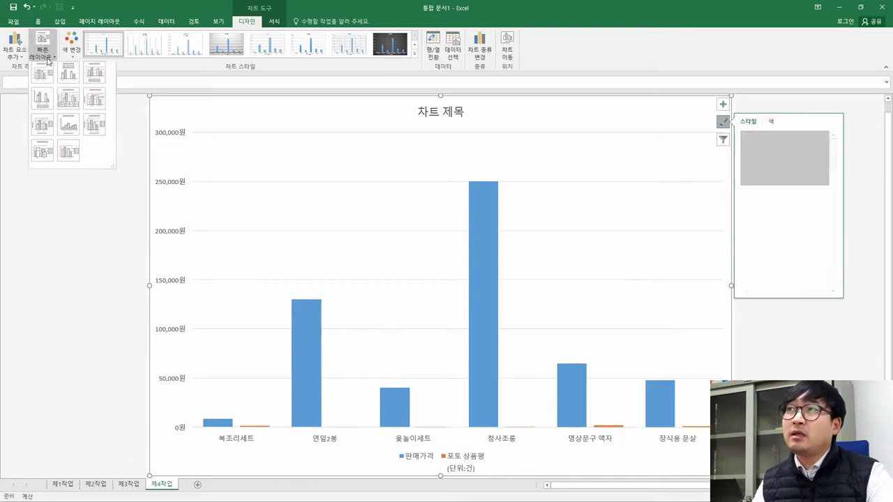
pyautogui.click(89, 76)
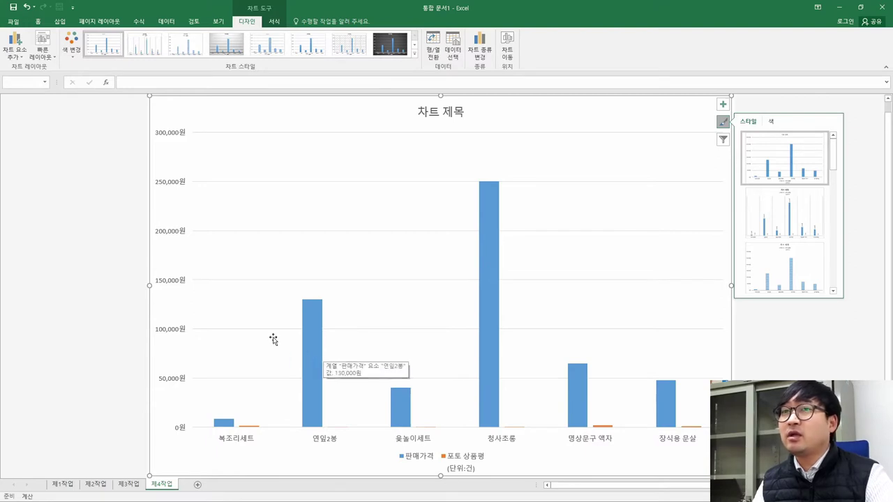
pyautogui.click(43, 48)
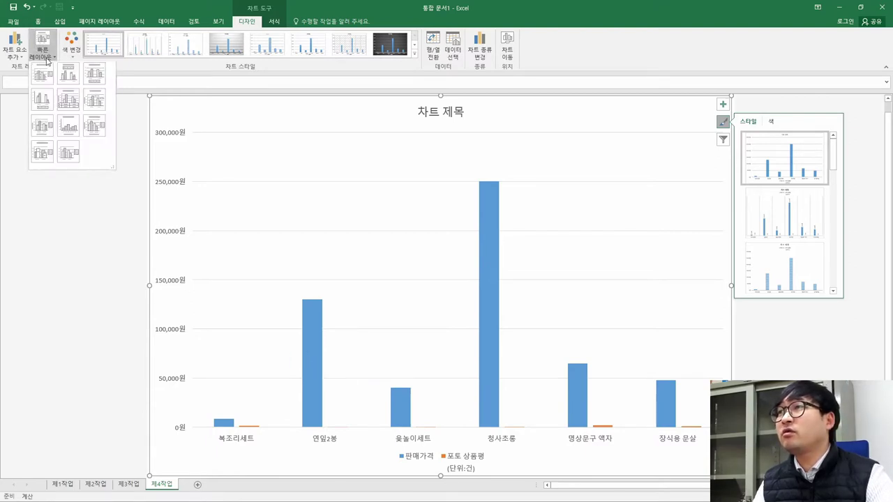
pyautogui.click(96, 83)
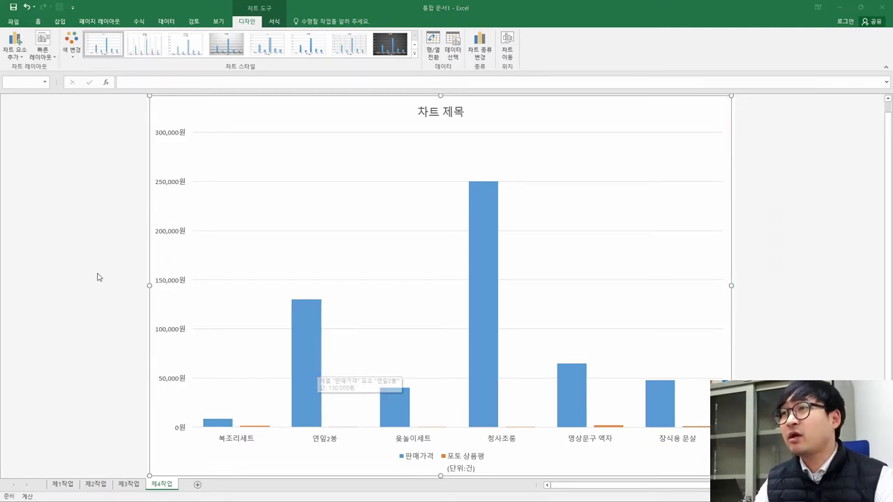
# Step: Switch to the exam PDF and compare the sample output chart's text and appearance with the Excel chart
pyautogui.hotkey('alt', 'Tab')
pyautogui.scroll(-1, 289, 255)
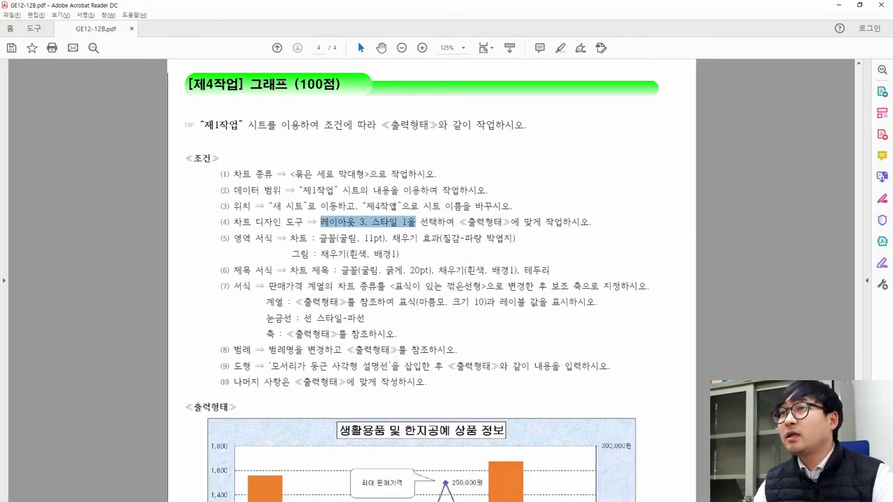
pyautogui.scroll(-3, 433, 224)
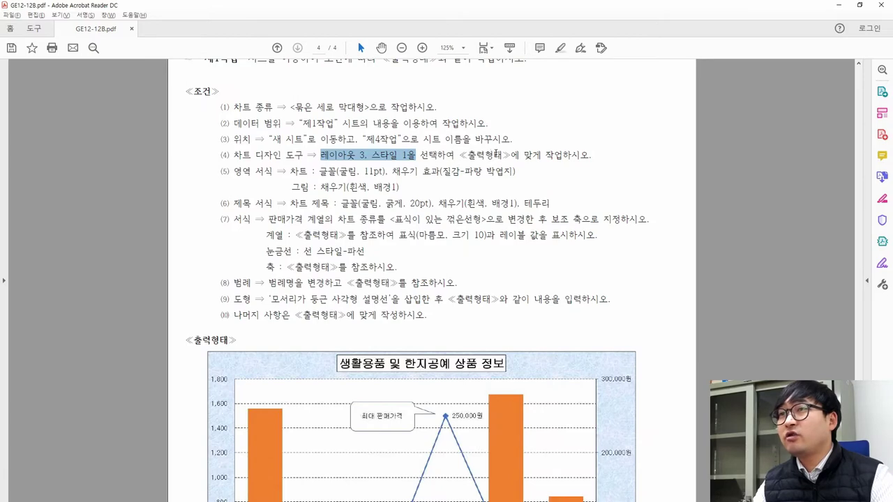
pyautogui.scroll(-2, 481, 156)
pyautogui.hotkey('alt', 'Tab')
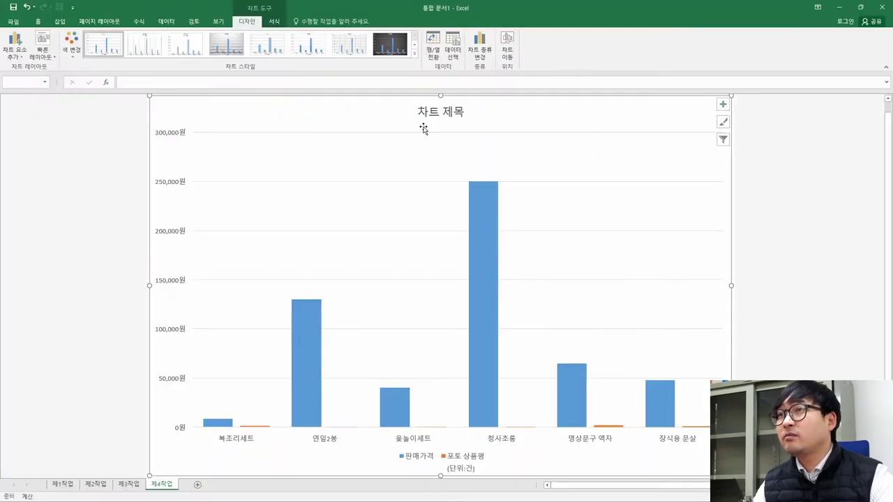
pyautogui.hotkey('alt', 'Tab')
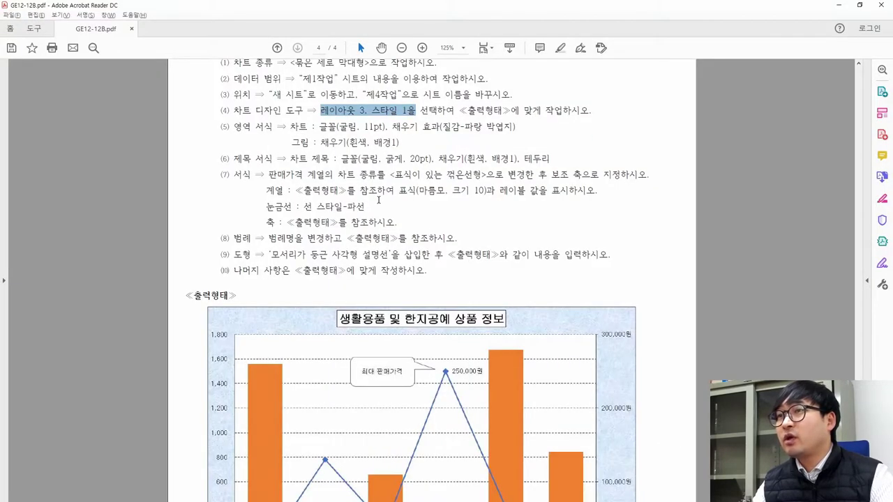
pyautogui.scroll(-3, 375, 198)
pyautogui.scroll(3, 376, 190)
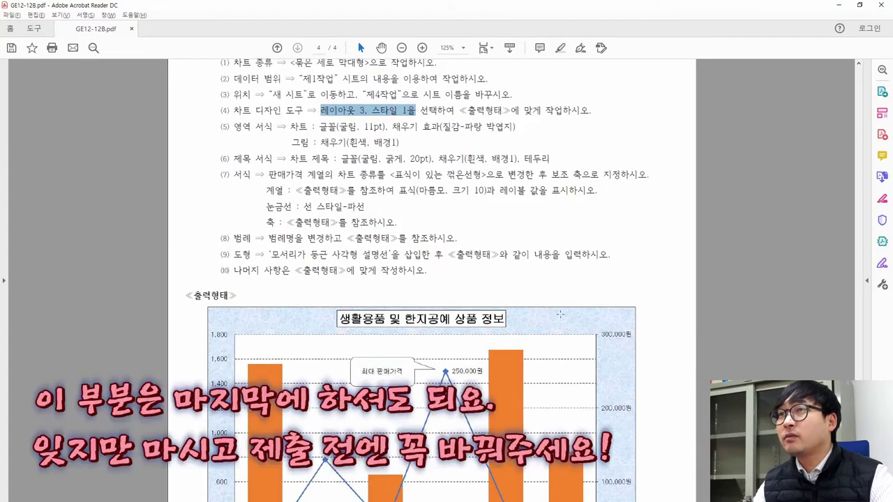
pyautogui.scroll(-2, 565, 290)
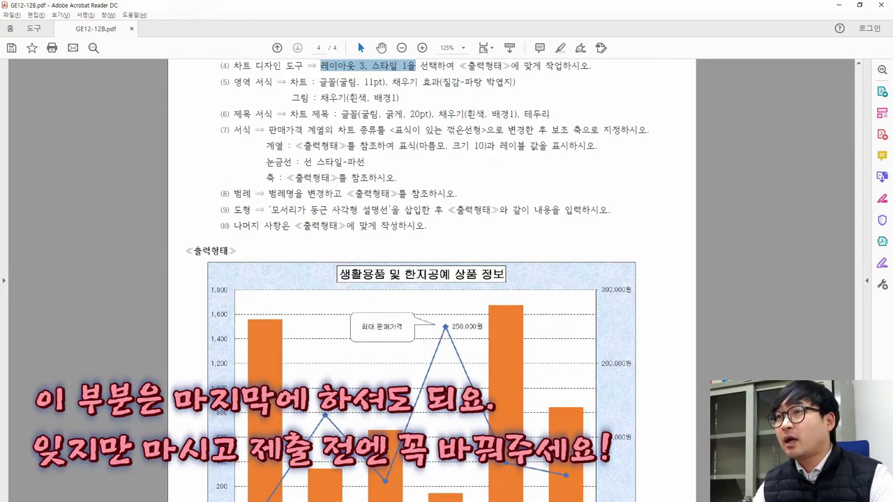
pyautogui.hotkey('alt', 'Tab')
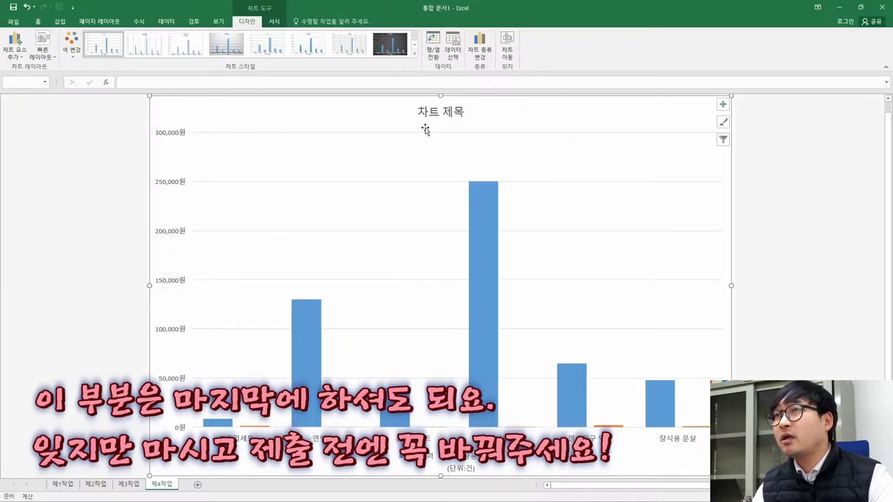
pyautogui.hotkey('alt', 'Tab')
pyautogui.hotkey('alt', 'Tab')
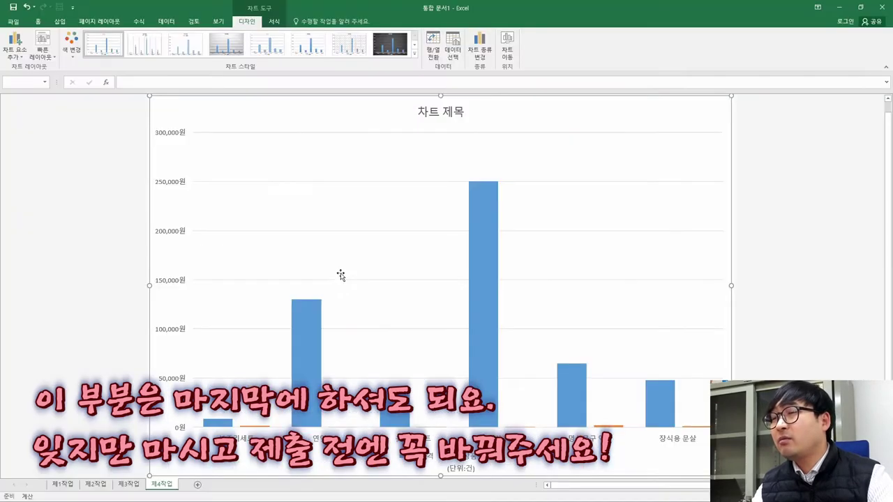
# Step: Set the font colour of all text in the selected chart to black
pyautogui.click(38, 22)
pyautogui.hotkey('alt', 'Tab')
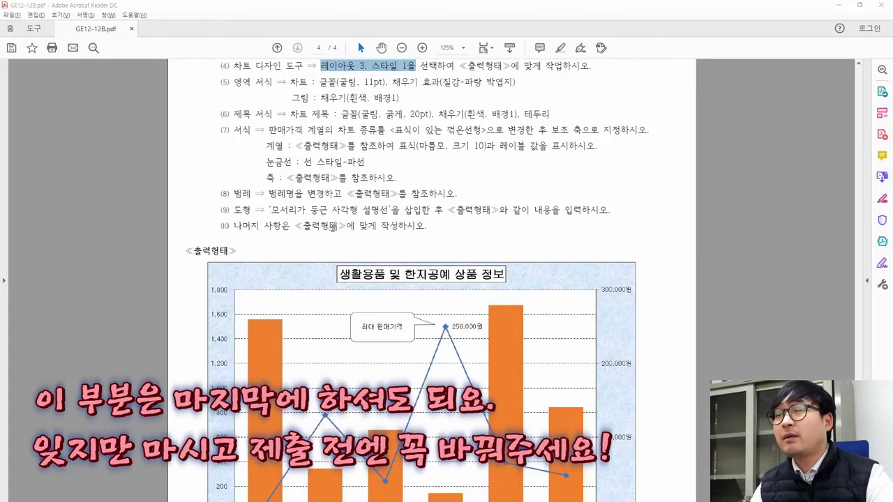
pyautogui.hotkey('alt', 'Tab')
pyautogui.click(157, 52)
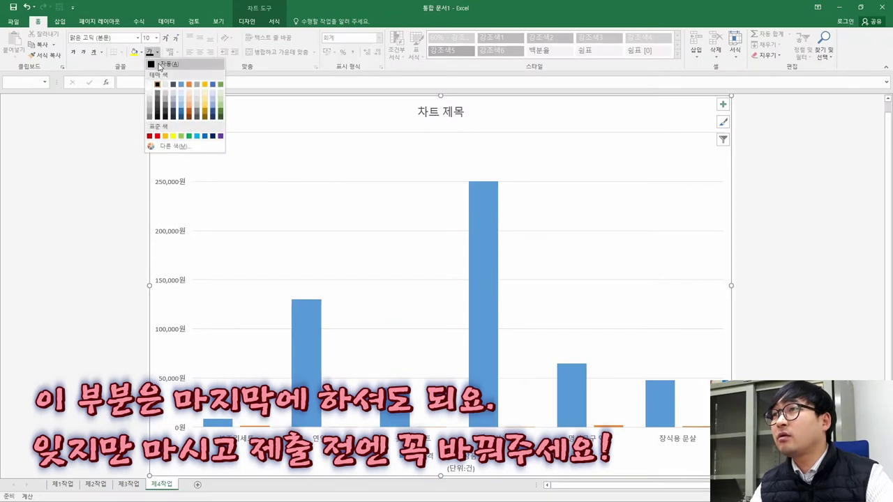
pyautogui.click(156, 83)
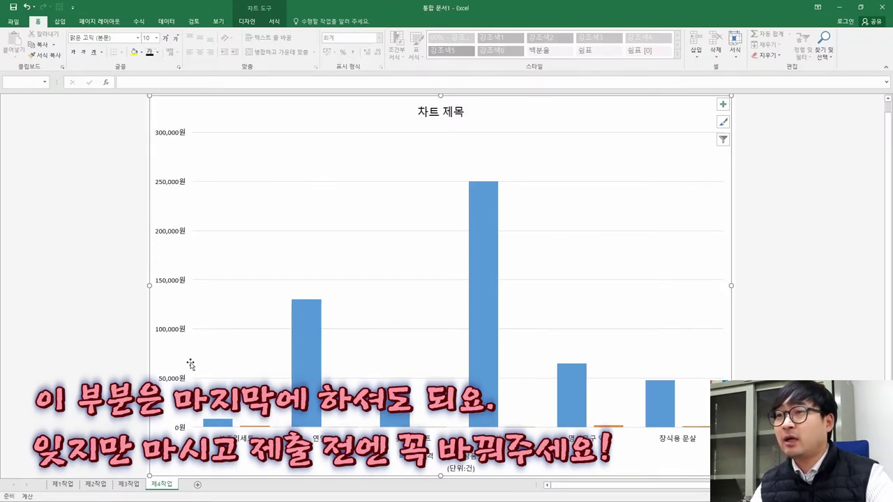
# Step: Check the sample chart's outline in the PDF and give the Excel chart area a solid black border
pyautogui.hotkey('alt', 'Tab')
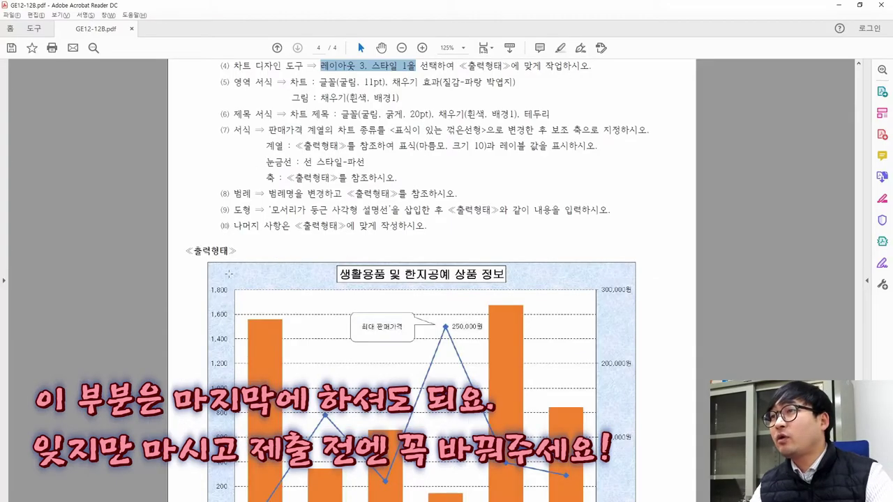
pyautogui.hotkey('alt', 'Tab')
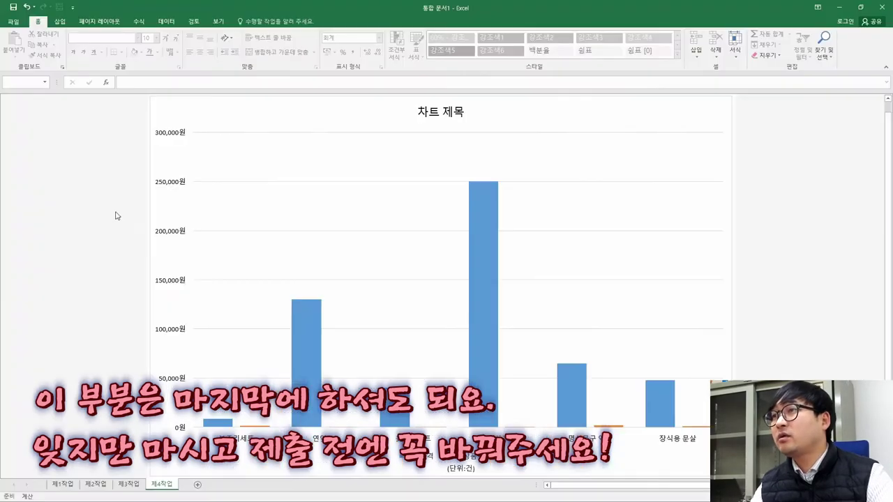
pyautogui.click(166, 111)
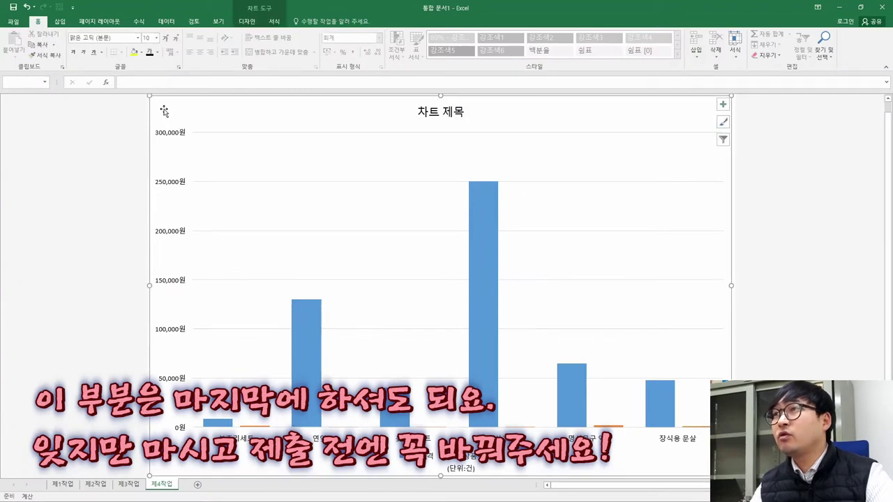
pyautogui.rightClick(160, 107)
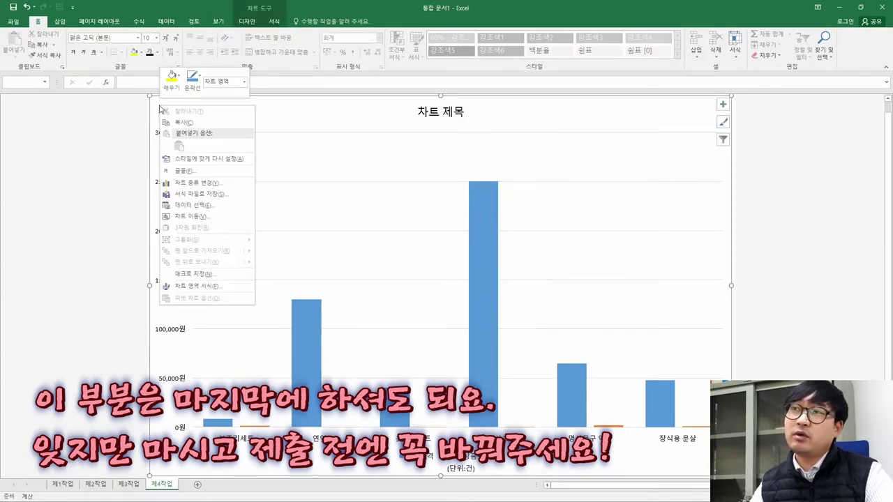
pyautogui.click(213, 287)
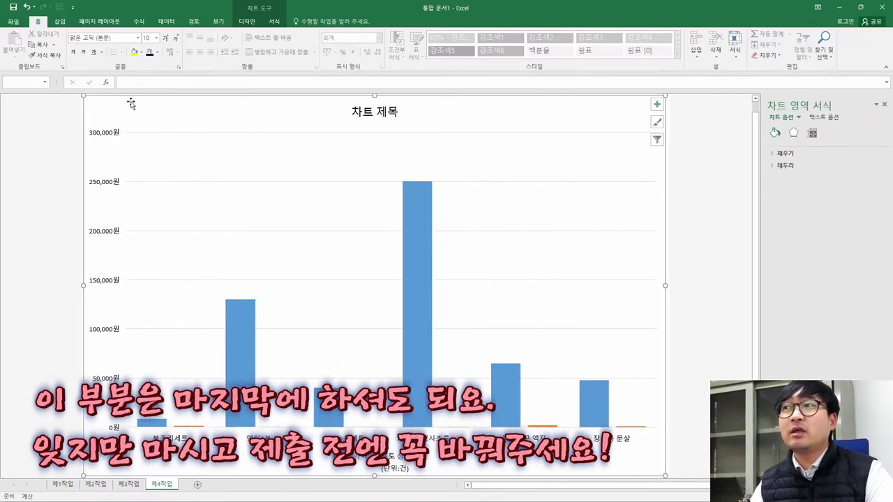
pyautogui.click(778, 168)
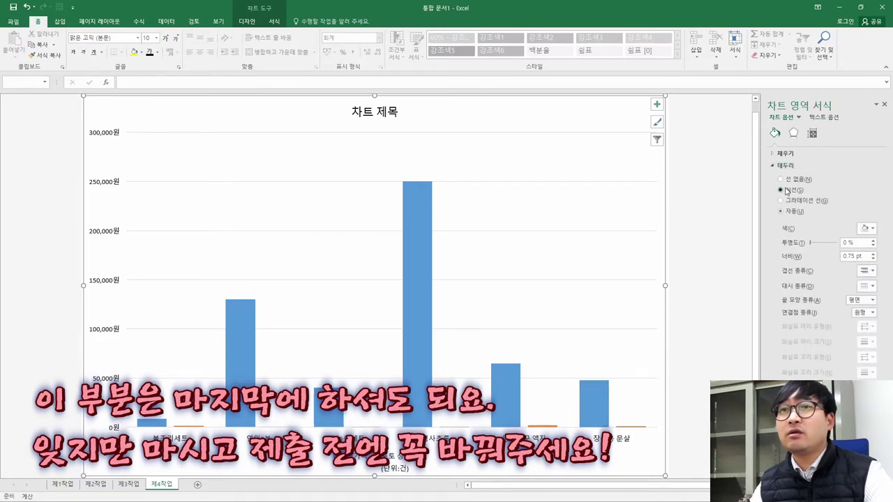
pyautogui.click(783, 190)
pyautogui.click(866, 228)
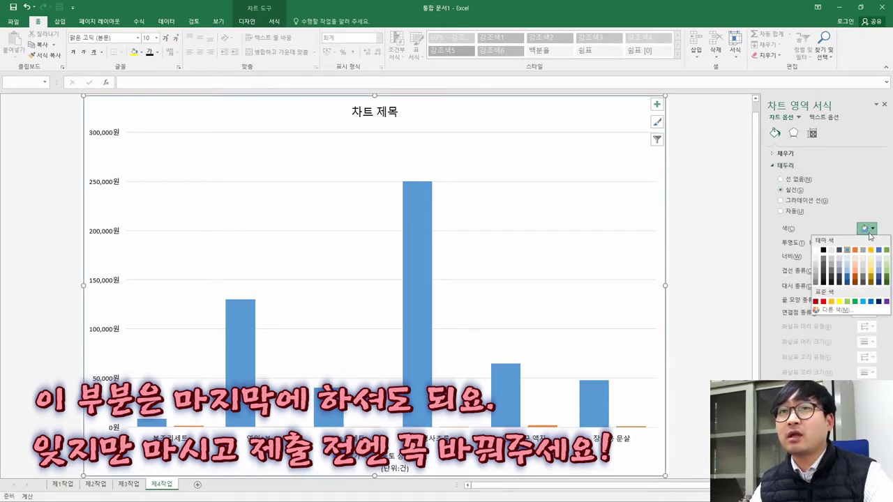
pyautogui.click(823, 249)
pyautogui.click(724, 235)
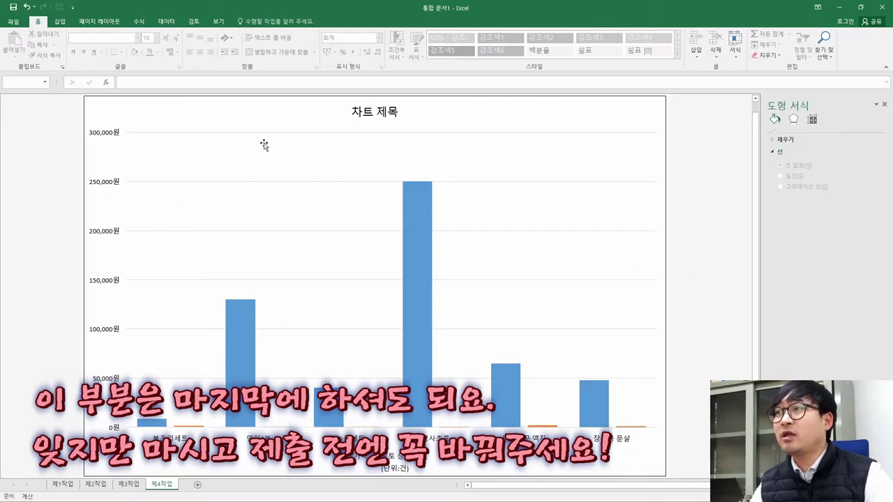
# Step: Compare the chart with the PDF sample again and read condition (5) on the chart area's font and fill
pyautogui.hotkey('alt', 'Tab')
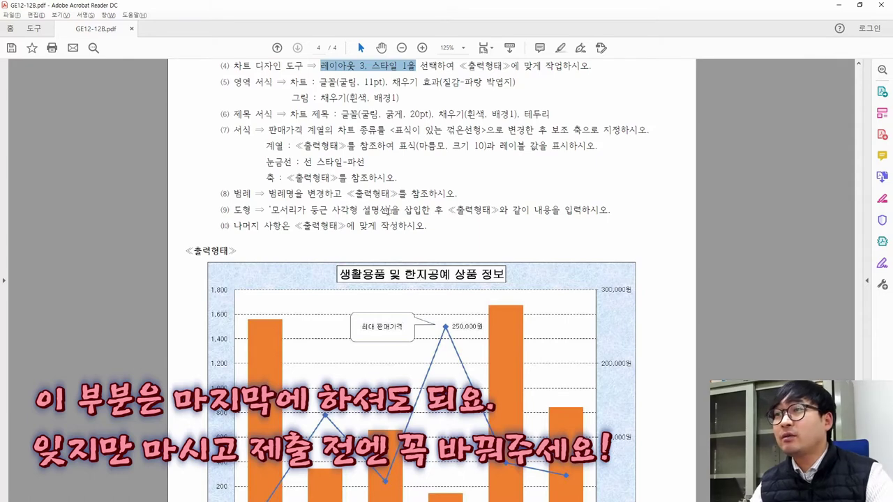
pyautogui.hotkey('alt', 'Tab')
pyautogui.hotkey('alt', 'Tab')
pyautogui.scroll(-2, 421, 258)
pyautogui.hotkey('alt', 'Tab')
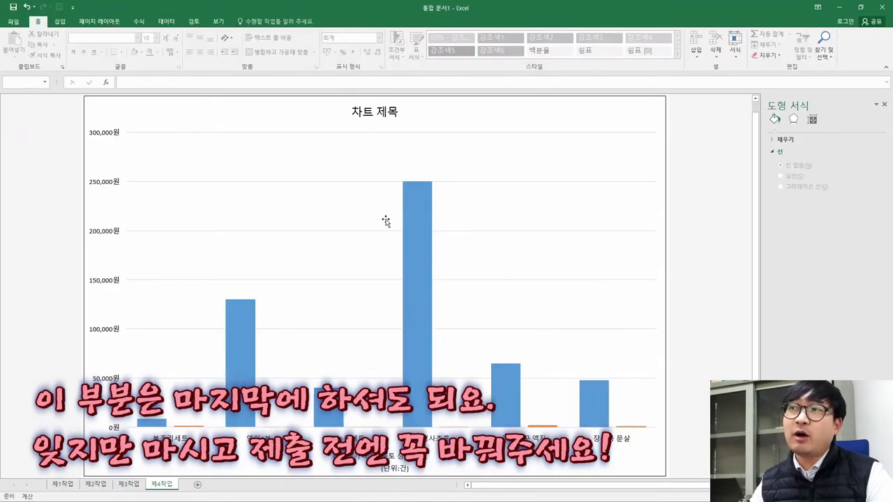
pyautogui.hotkey('alt', 'Tab')
pyautogui.moveTo(234, 103); pyautogui.dragTo(386, 111)
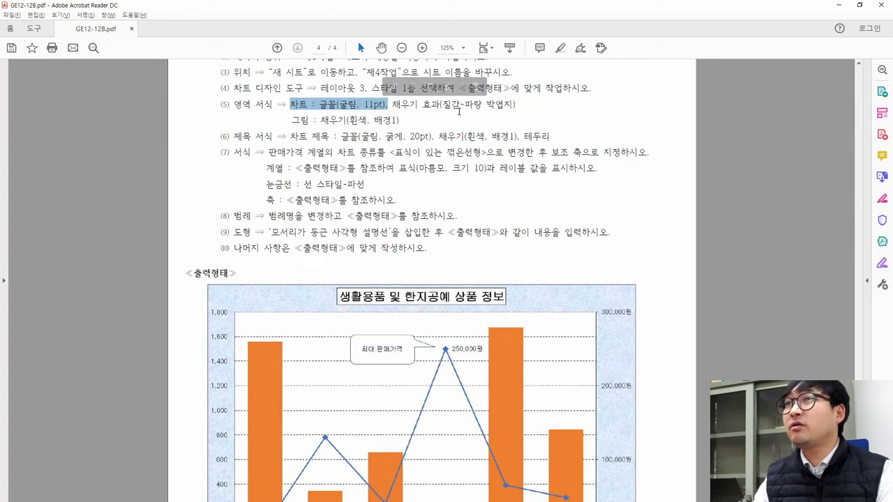
pyautogui.click(291, 106)
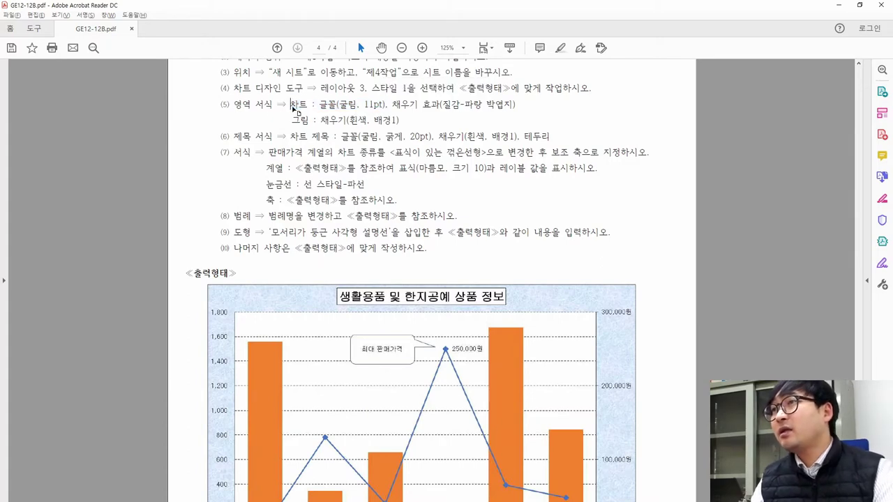
pyautogui.doubleClick(299, 105)
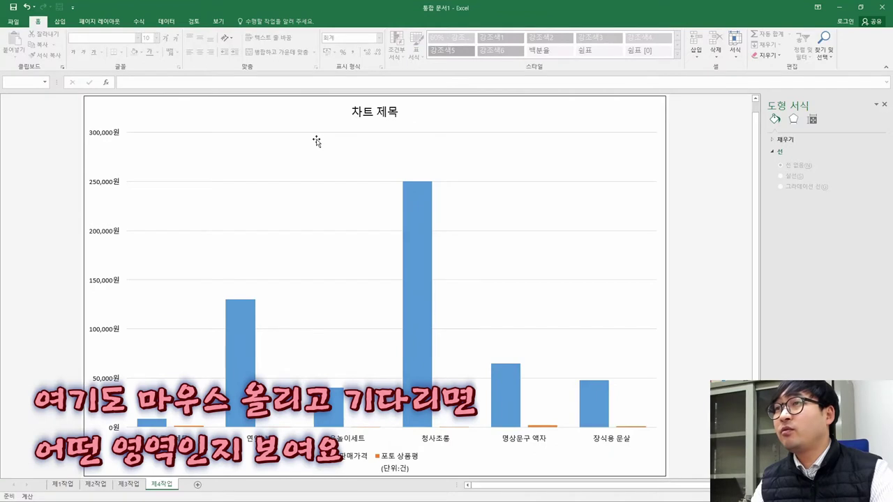
# Step: Set the font of the whole chart area to 굴림 at 11 pt, following condition (5) in the exam PDF
pyautogui.moveTo(394, 144)
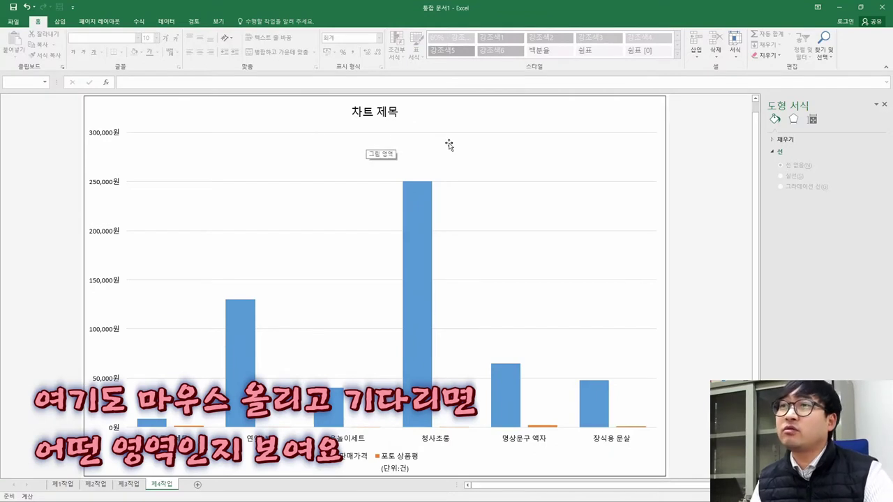
pyautogui.moveTo(549, 113)
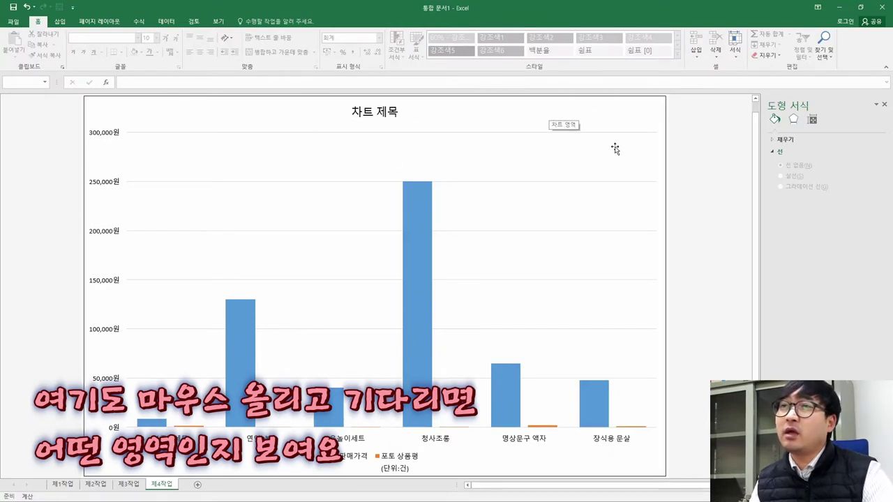
pyautogui.moveTo(632, 184)
pyautogui.moveTo(374, 119)
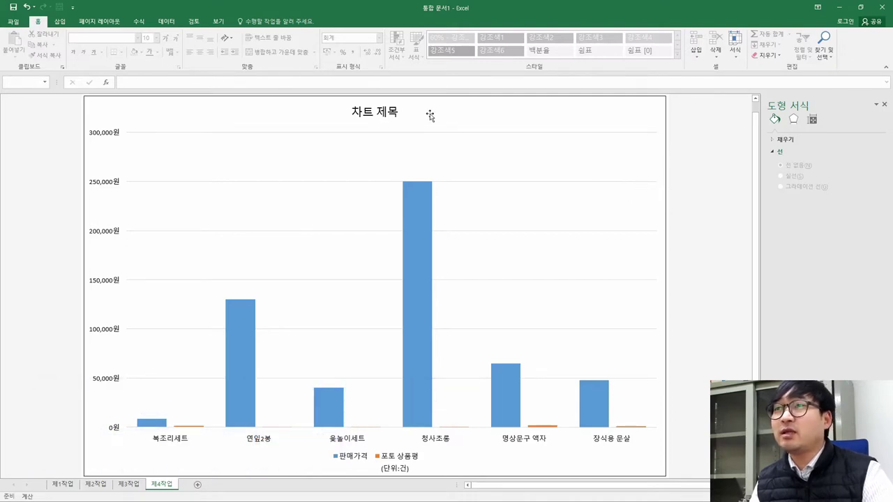
pyautogui.click(491, 113)
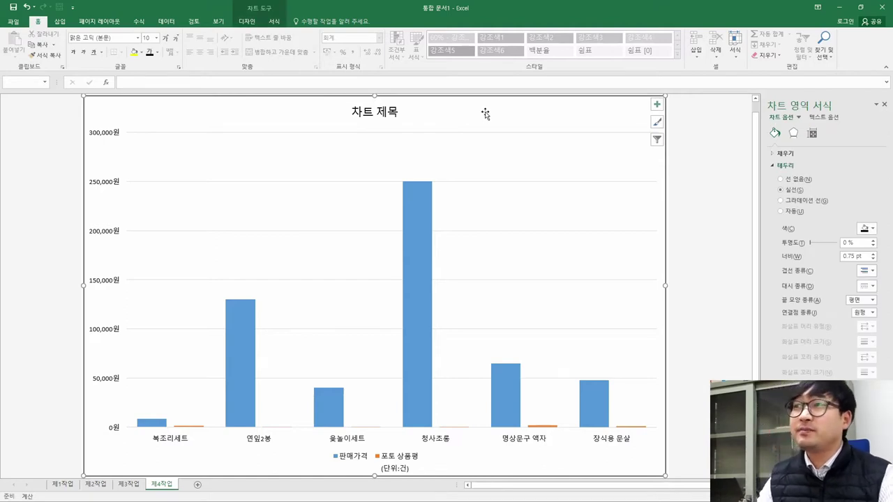
pyautogui.hotkey('alt', 'Tab')
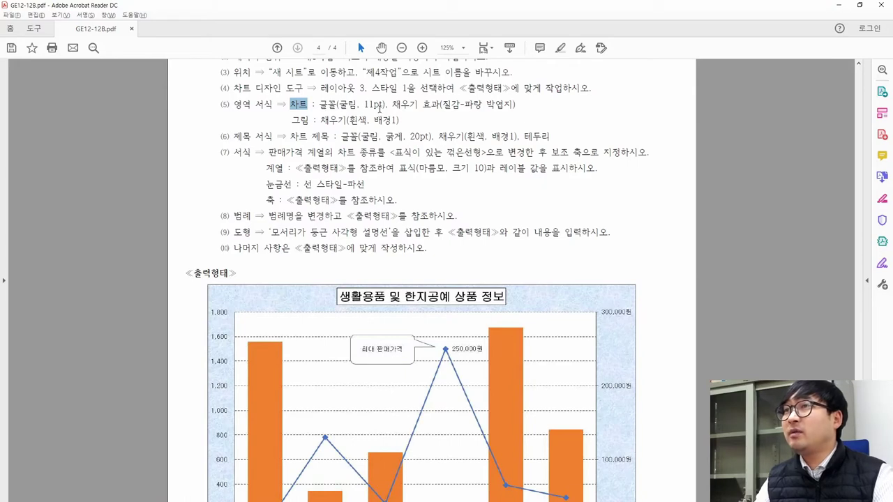
pyautogui.hotkey('alt', 'Tab')
pyautogui.click(111, 39)
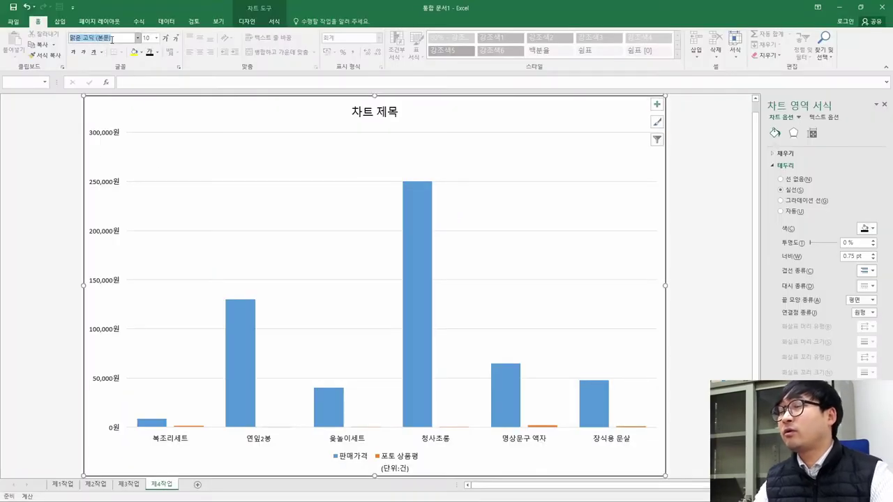
pyautogui.write('ㄱ')
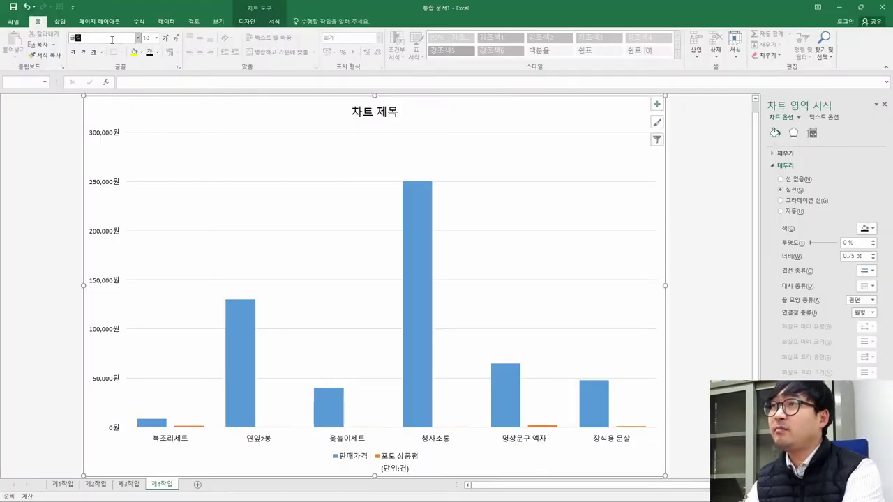
pyautogui.write('림')
pyautogui.press('Return')
pyautogui.click(148, 39)
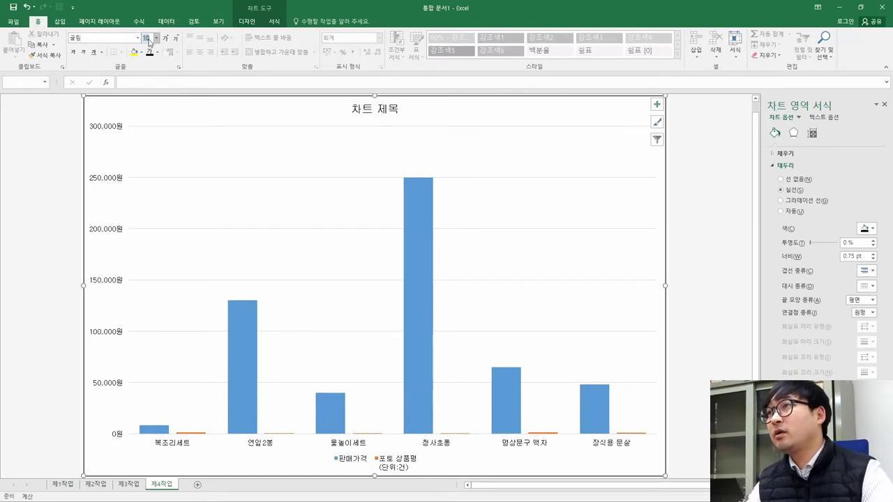
pyautogui.write('11')
pyautogui.press('Return')
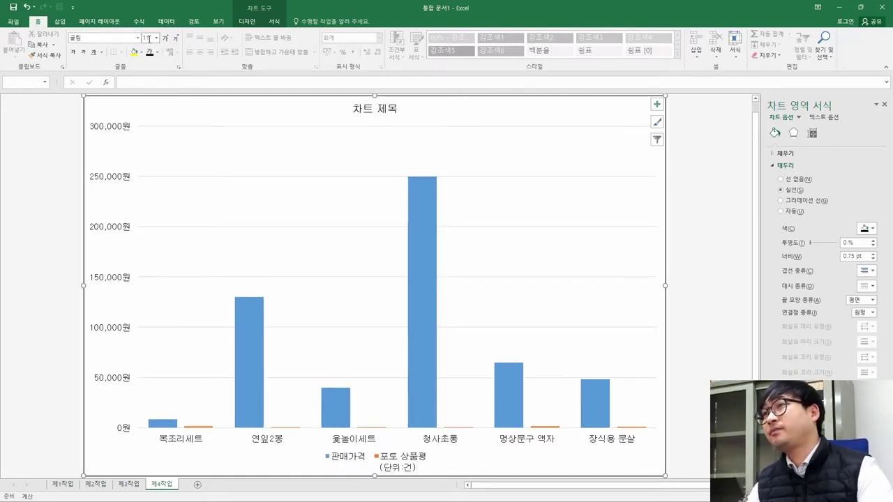
# Step: Check the fill effect in condition (5) of the PDF and fill the chart area with the 파랑 박엽지 texture
pyautogui.hotkey('alt', 'Tab')
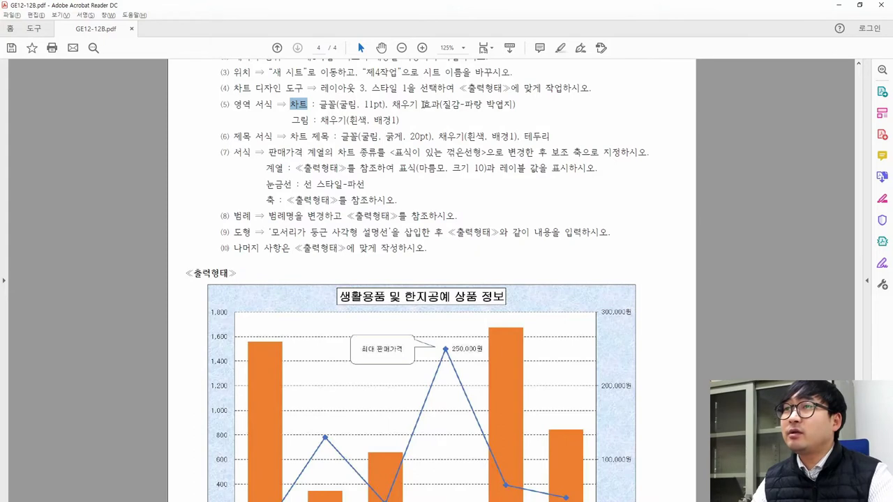
pyautogui.moveTo(320, 104); pyautogui.dragTo(509, 107)
pyautogui.hotkey('alt', 'Tab')
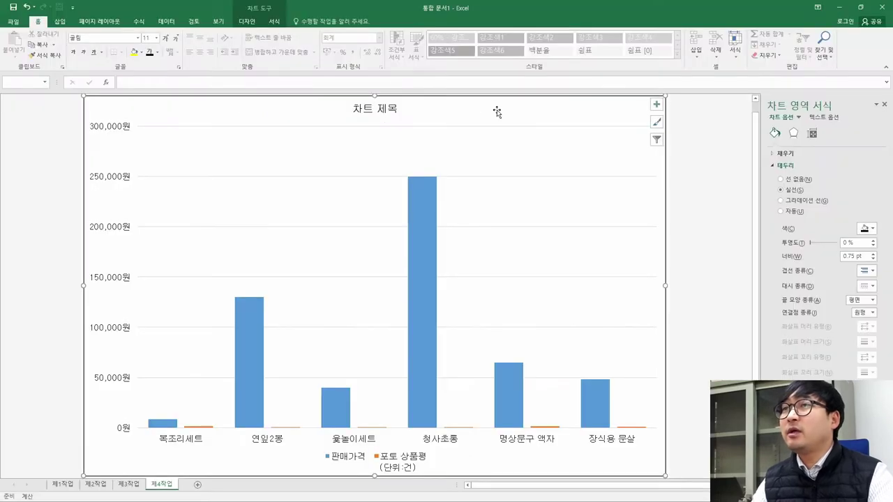
pyautogui.click(784, 153)
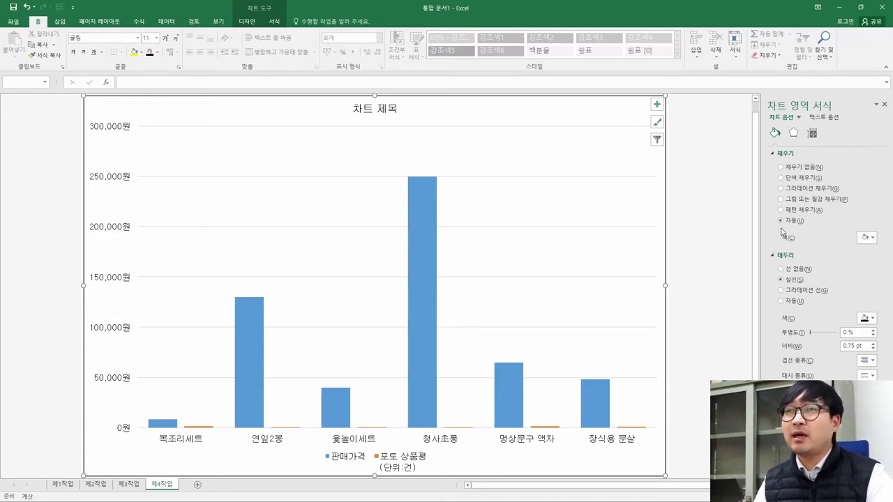
pyautogui.click(820, 203)
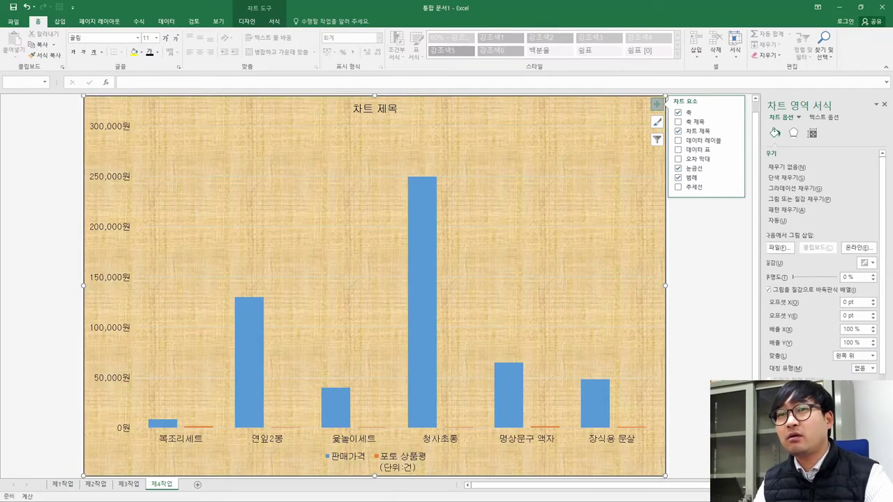
pyautogui.moveTo(762, 329); pyautogui.dragTo(748, 329)
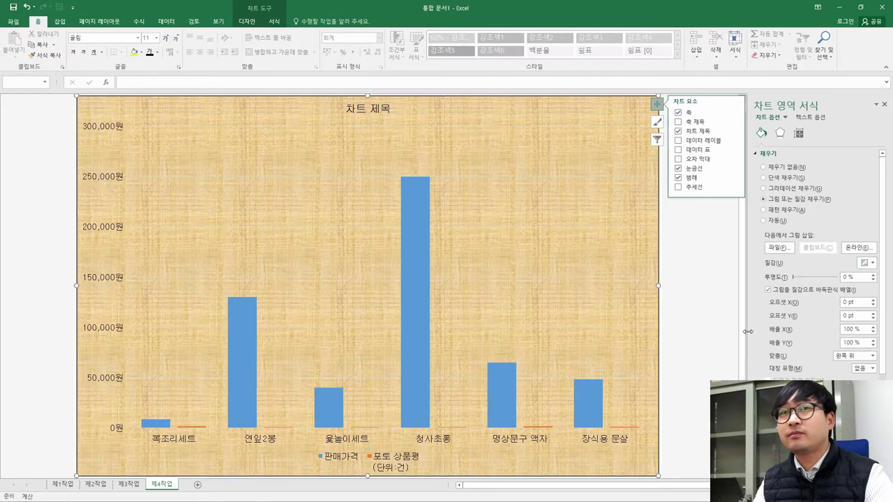
pyautogui.click(870, 264)
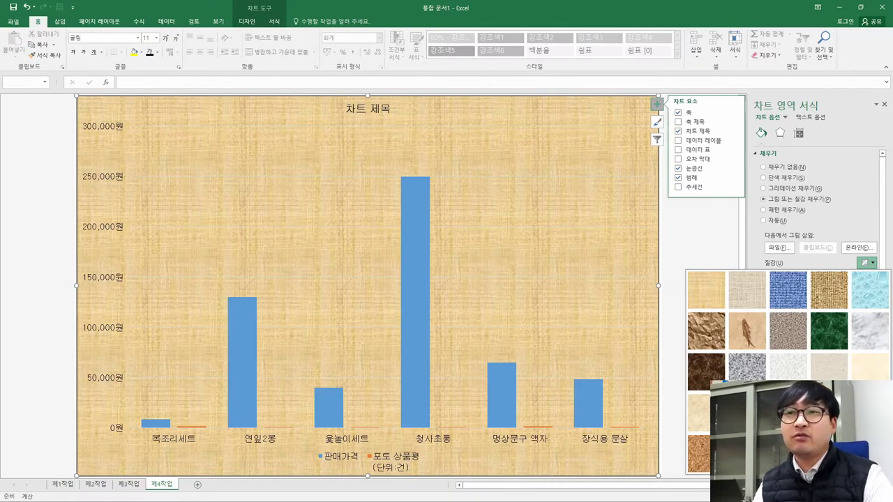
pyautogui.click(747, 412)
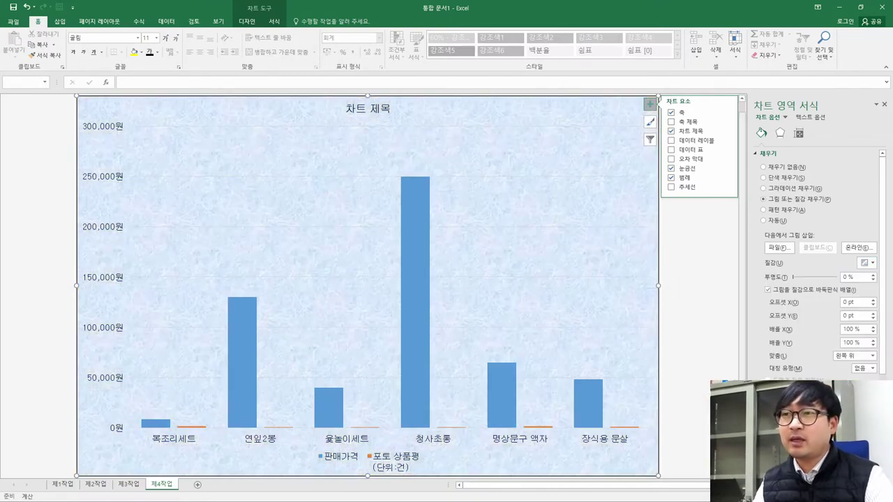
# Step: Read the plot area condition in the PDF and give the chart's plot area a solid white (흰색, 배경1) fill
pyautogui.hotkey('alt', 'Tab')
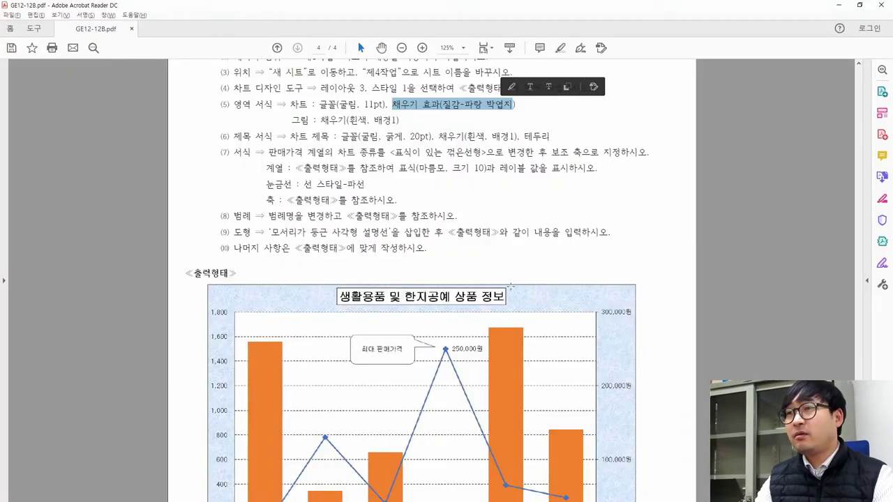
pyautogui.moveTo(290, 120); pyautogui.dragTo(392, 127)
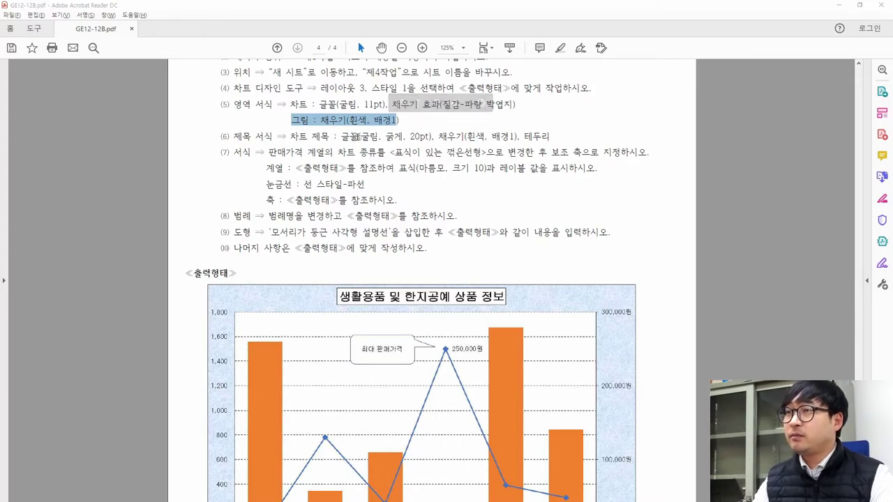
pyautogui.hotkey('alt', 'Tab')
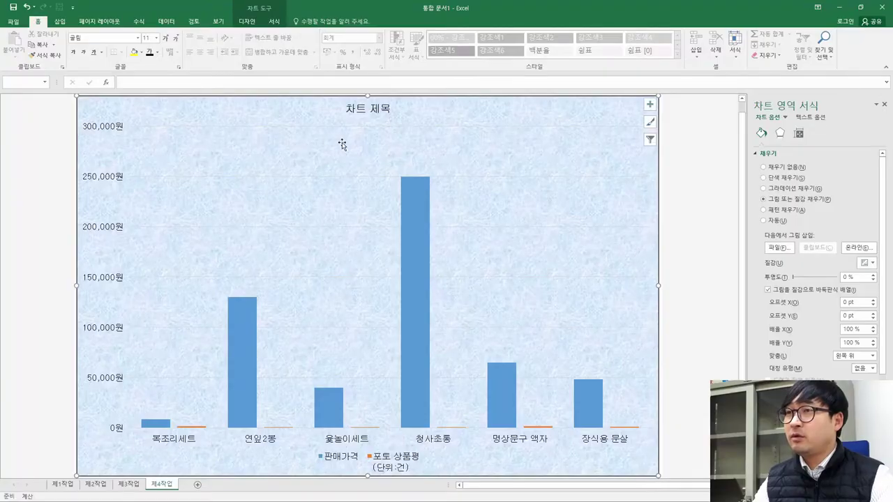
pyautogui.click(286, 196)
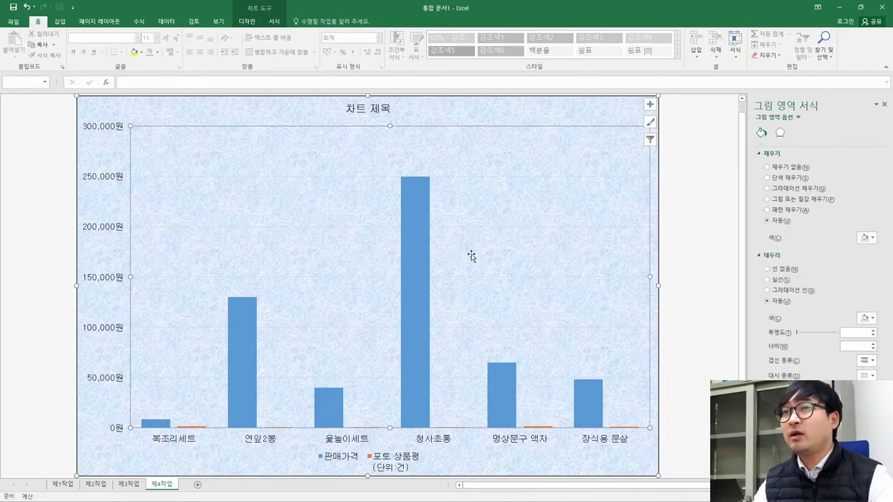
pyautogui.click(778, 180)
pyautogui.click(869, 240)
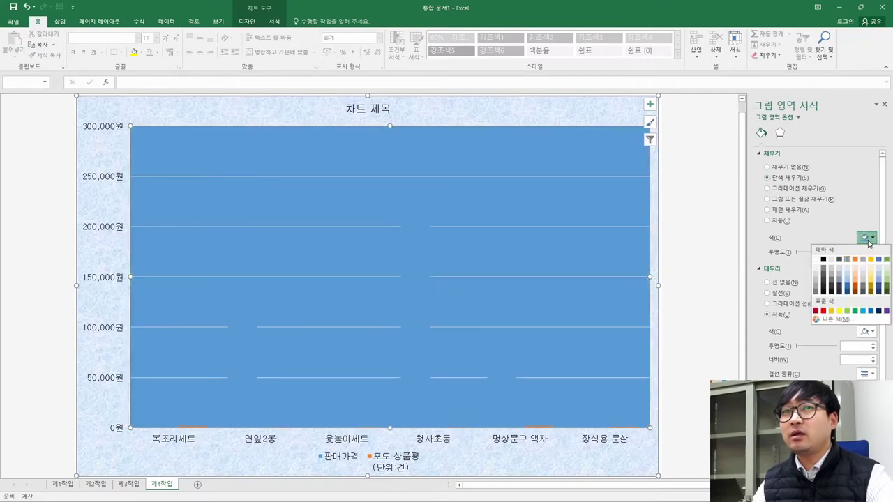
pyautogui.click(816, 260)
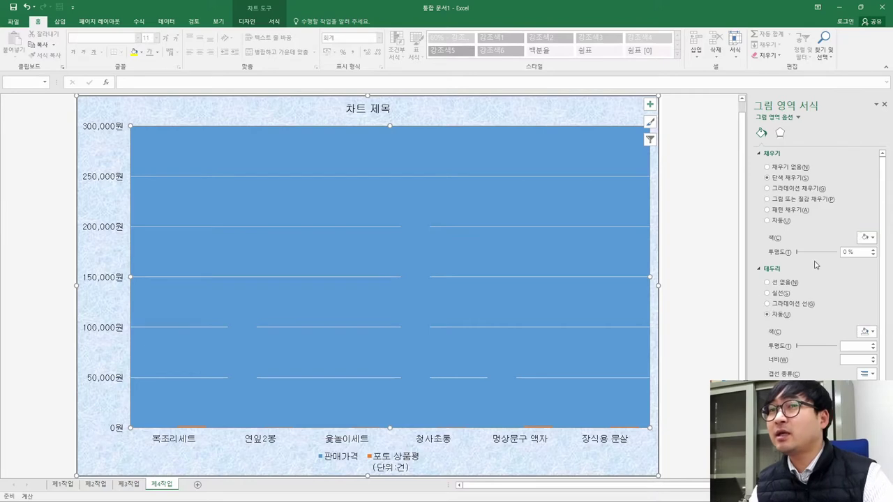
pyautogui.hotkey('alt', 'Tab')
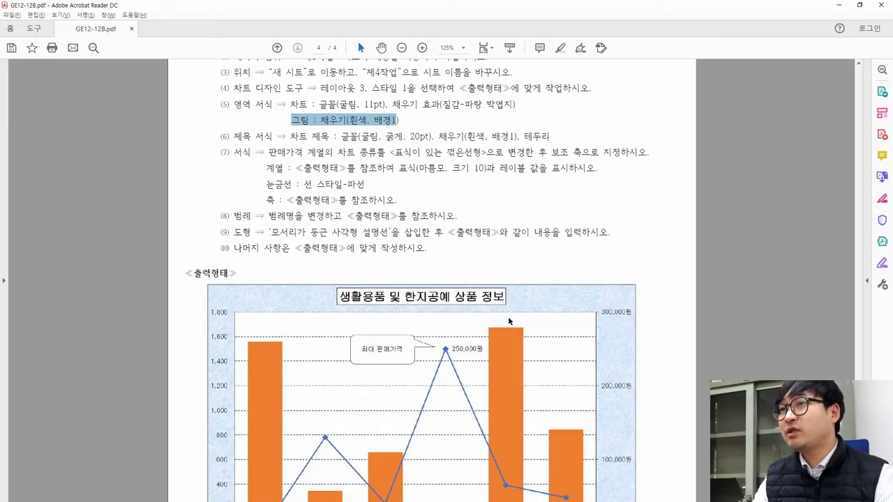
pyautogui.hotkey('alt', 'Tab')
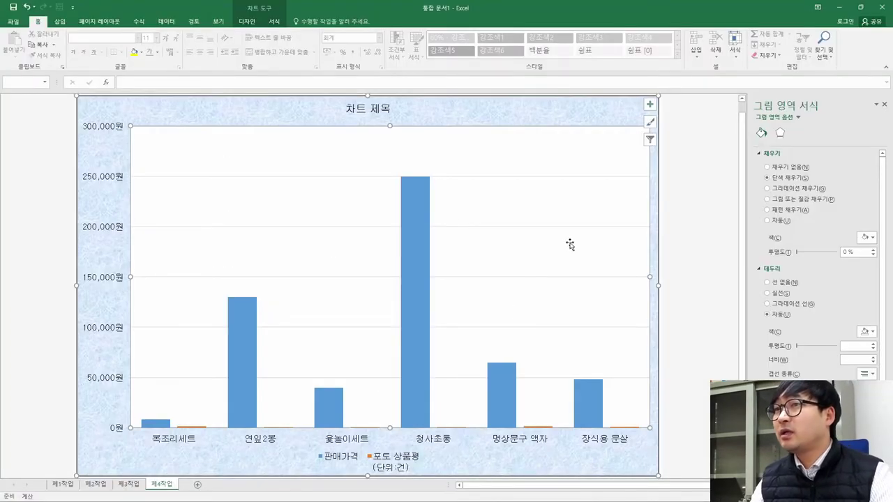
# Step: Read condition (6) on the chart title's format in the exam PDF and examine the title in the sample chart
pyautogui.hotkey('alt', 'Tab')
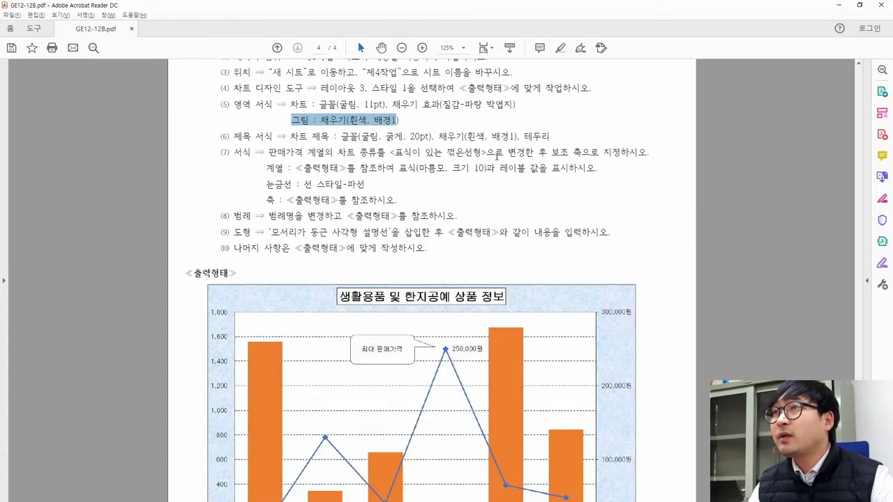
pyautogui.click(428, 136)
pyautogui.moveTo(234, 136); pyautogui.dragTo(272, 138)
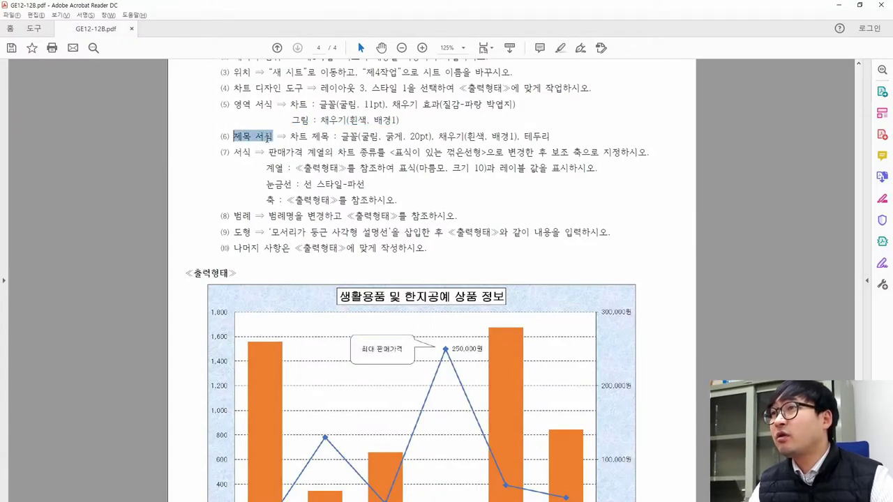
pyautogui.click(356, 287)
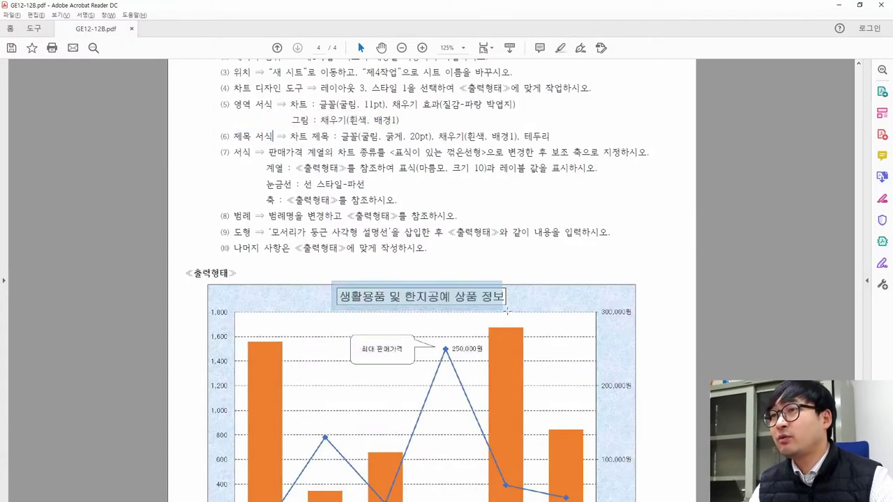
pyautogui.click(466, 251)
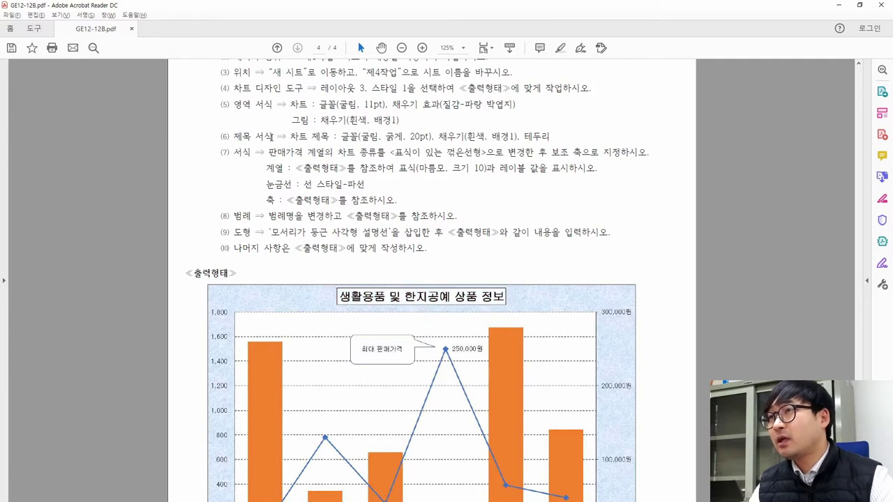
pyautogui.moveTo(290, 137); pyautogui.dragTo(535, 141)
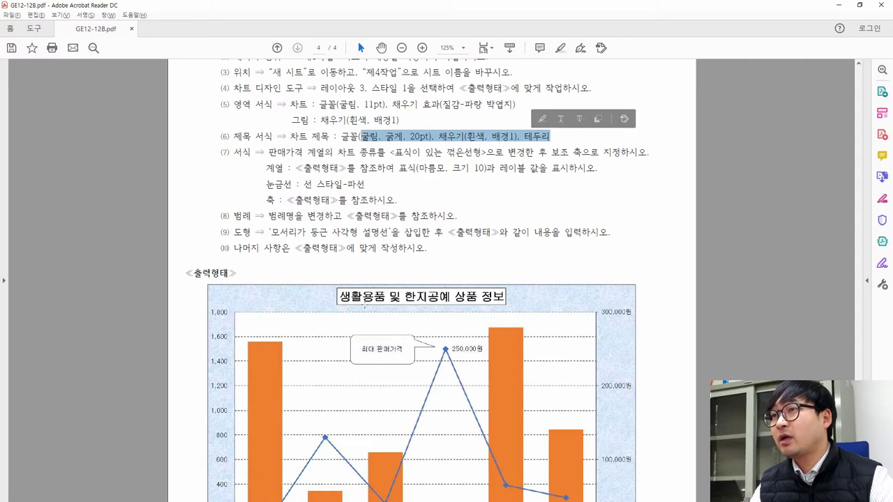
# Step: Replace the chart title placeholder in the Excel chart with 생활용품 및 한지공예 상품 정보, following the sample chart in the PDF
pyautogui.hotkey('alt', 'Tab')
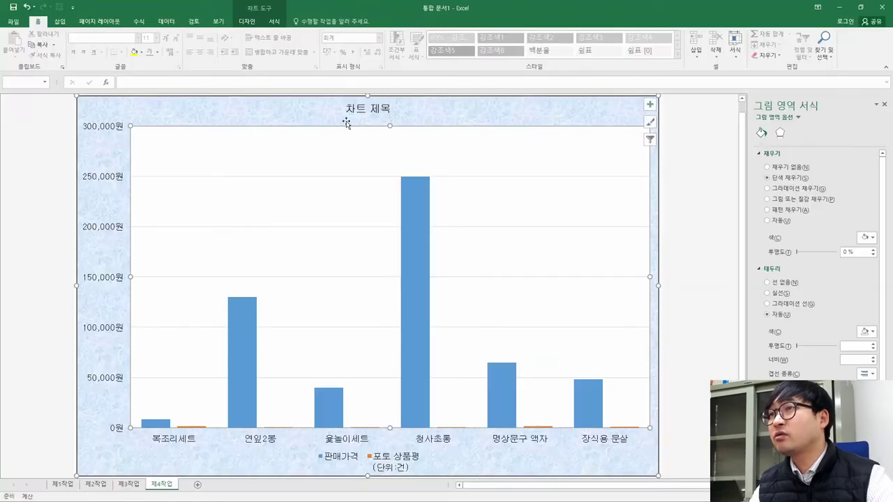
pyautogui.click(349, 108)
pyautogui.tripleClick(366, 108)
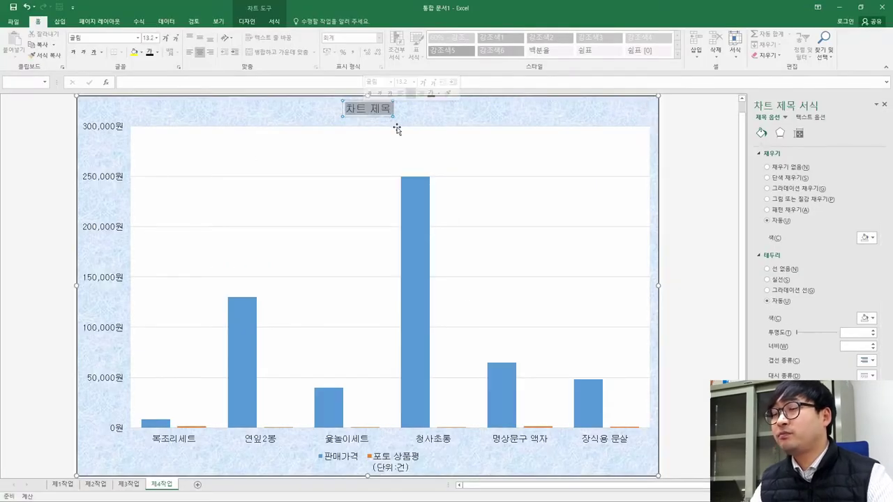
pyautogui.write('생활')
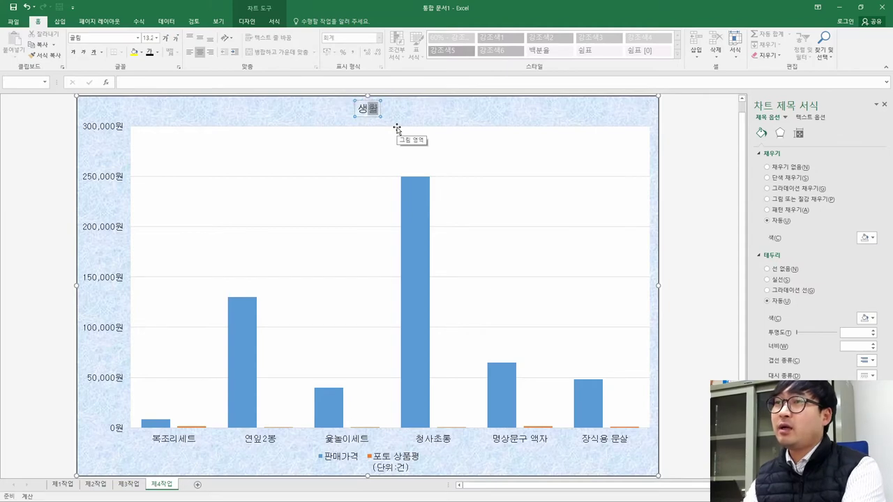
pyautogui.write('용품 및 ')
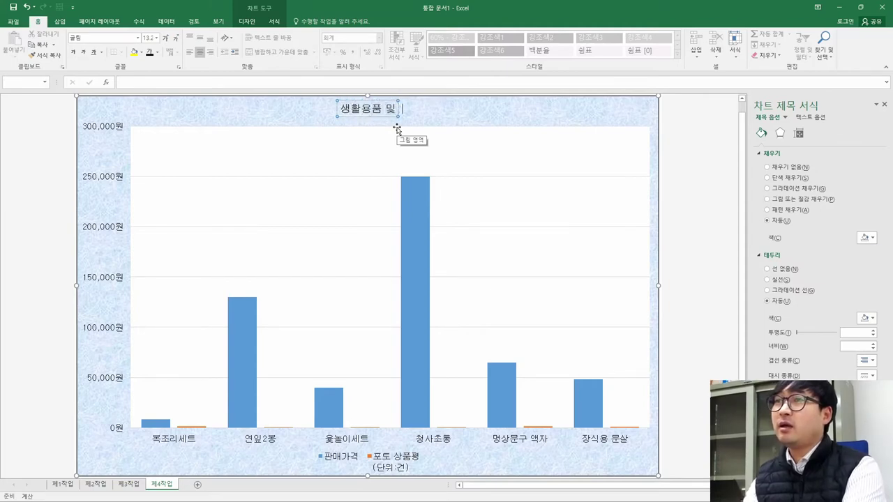
pyautogui.write('한지공예')
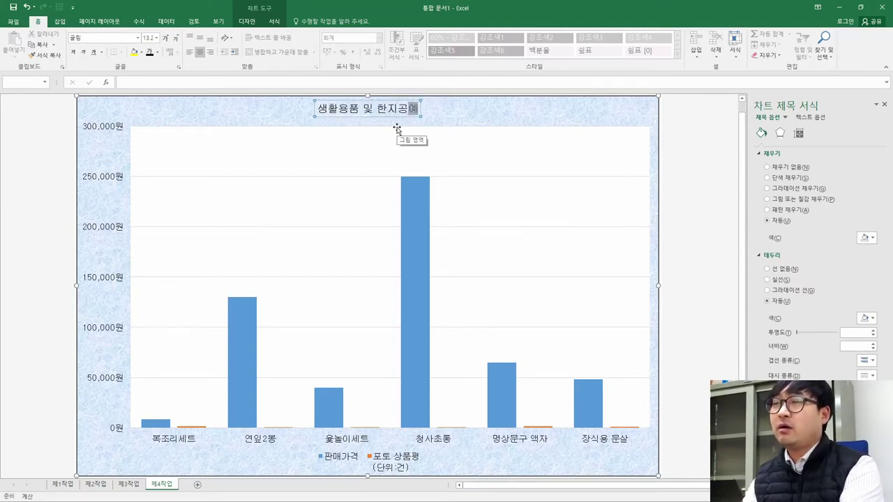
pyautogui.hotkey('alt', 'Tab')
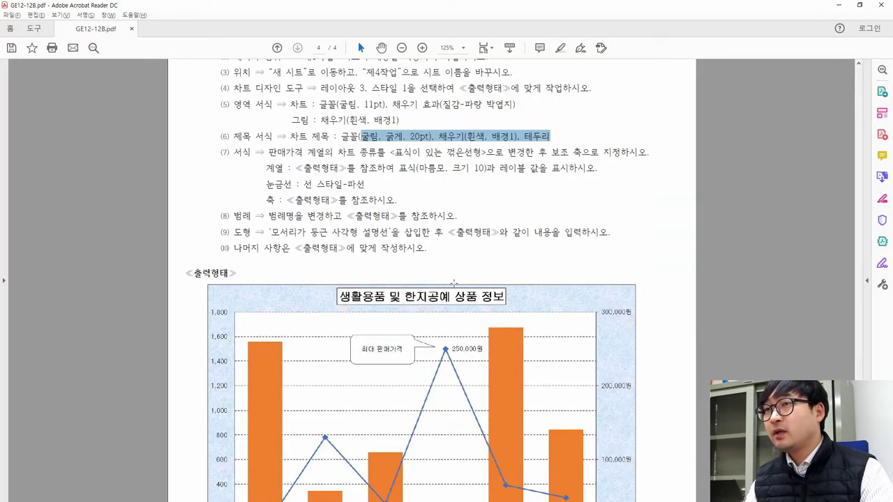
pyautogui.hotkey('alt', 'Tab')
pyautogui.write('상')
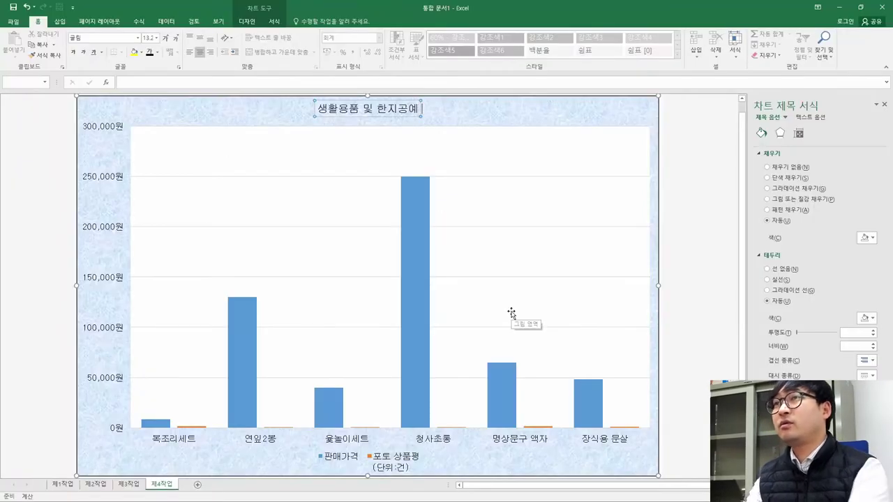
pyautogui.write('품 정보')
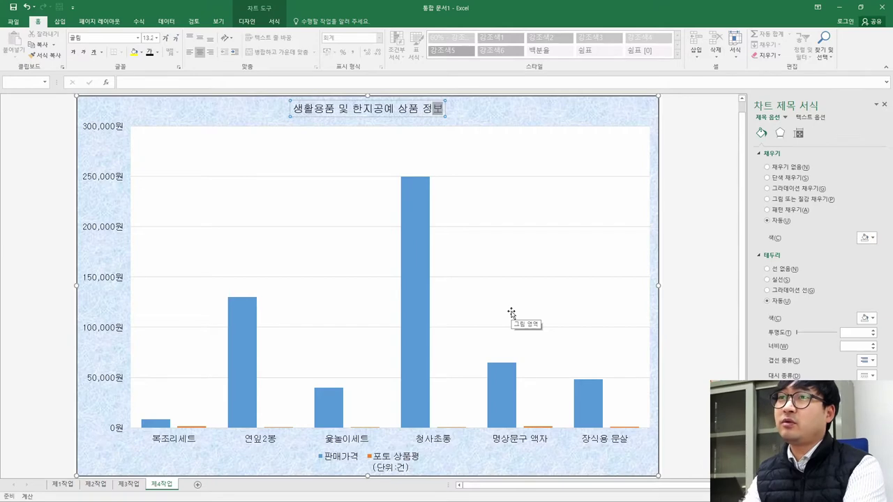
pyautogui.press('Return')
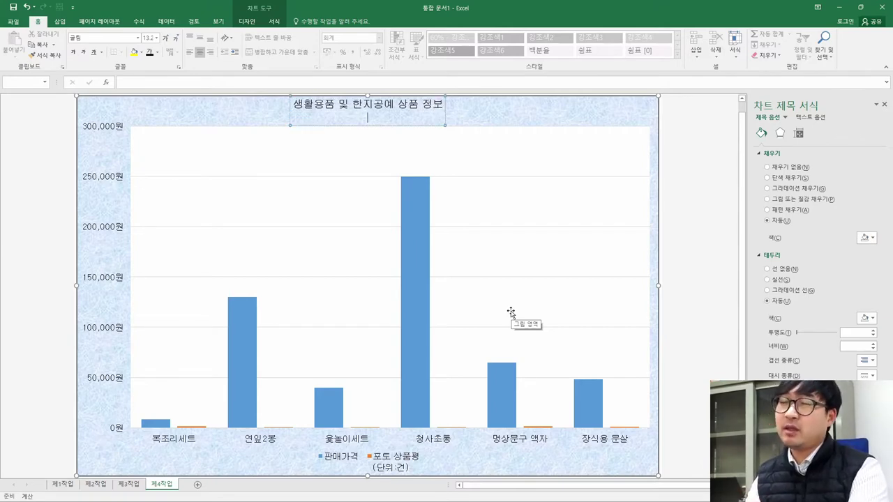
pyautogui.press('BackSpace')
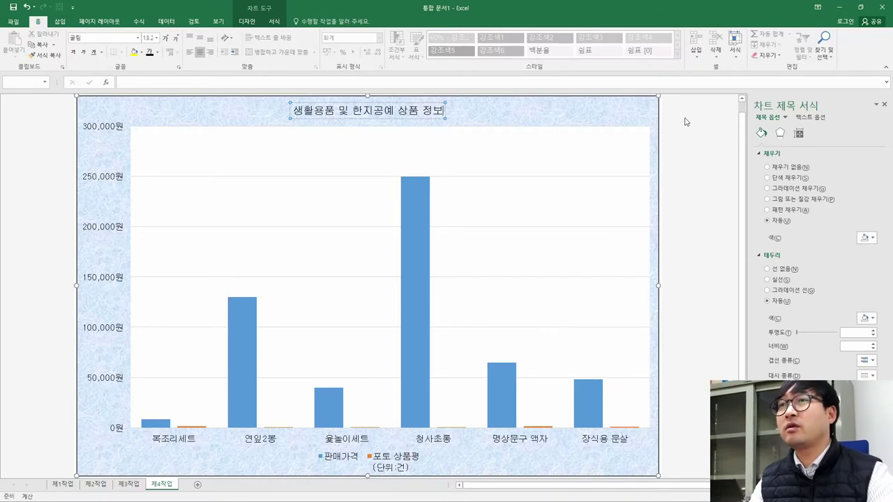
# Step: Check the title font requirement in condition (6) of the PDF and make the chart title bold at 20 pt
pyautogui.hotkey('alt', 'Tab')
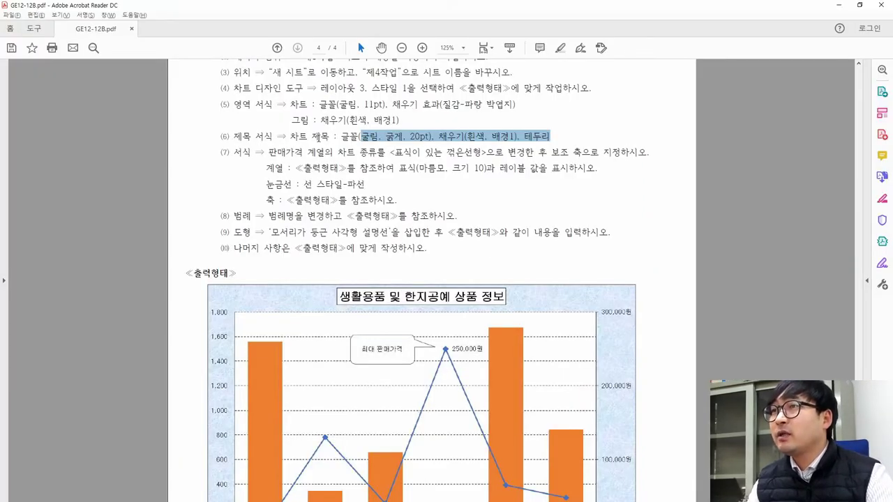
pyautogui.moveTo(355, 137); pyautogui.dragTo(428, 136)
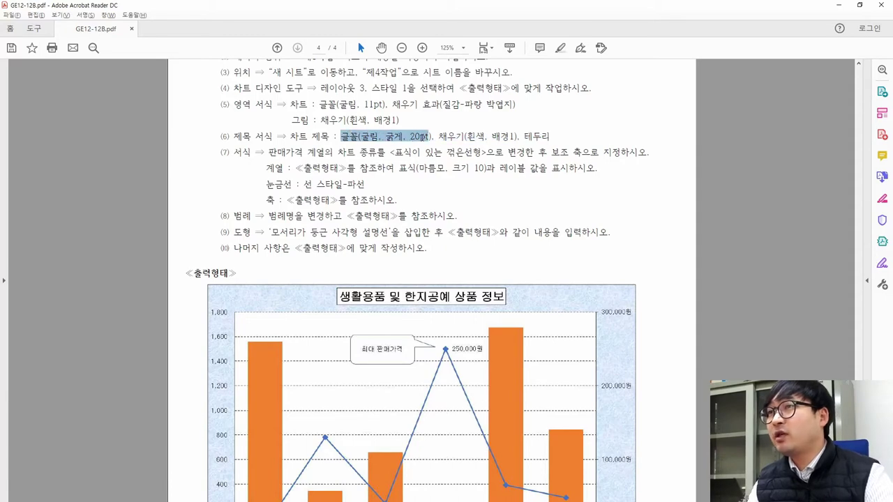
pyautogui.hotkey('alt', 'Tab')
pyautogui.click(340, 110)
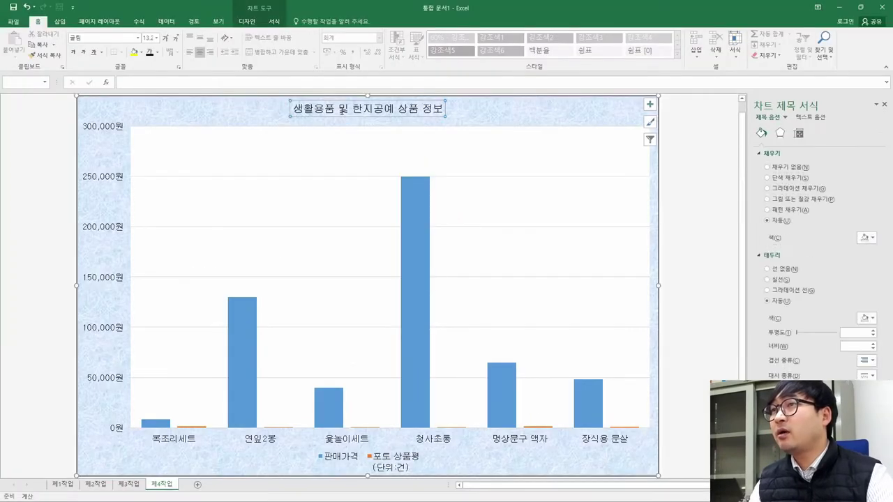
pyautogui.click(93, 38)
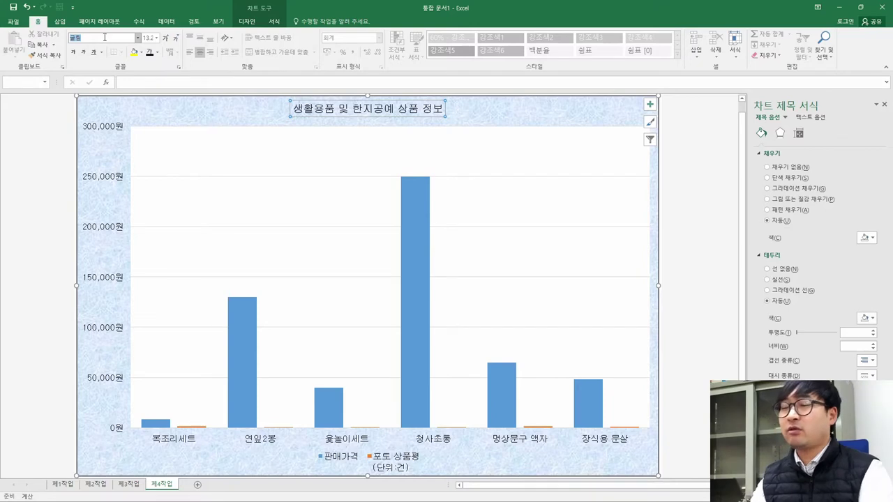
pyautogui.click(73, 53)
pyautogui.click(148, 37)
pyautogui.write('20')
pyautogui.press('Return')
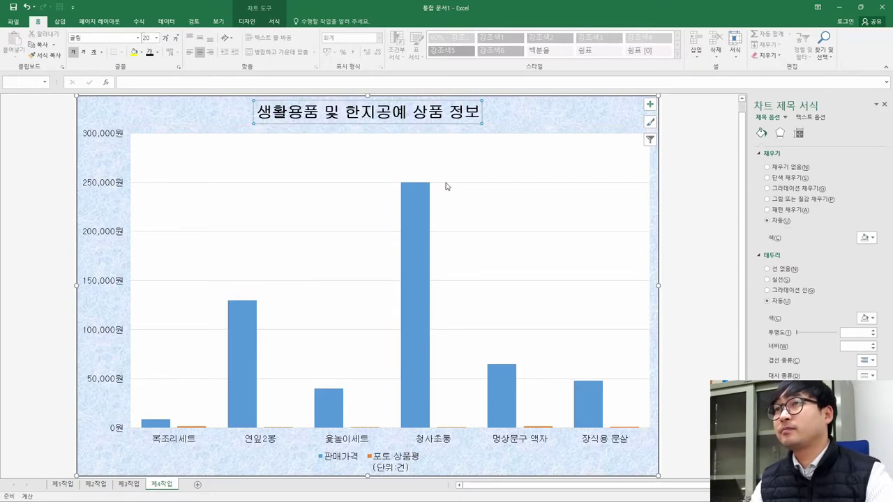
# Step: Check the title fill requirement in the exam PDF and fill the chart title with 흰색, 배경 1
pyautogui.hotkey('alt', 'Tab')
pyautogui.moveTo(438, 136); pyautogui.dragTo(517, 137)
pyautogui.hotkey('alt', 'Tab')
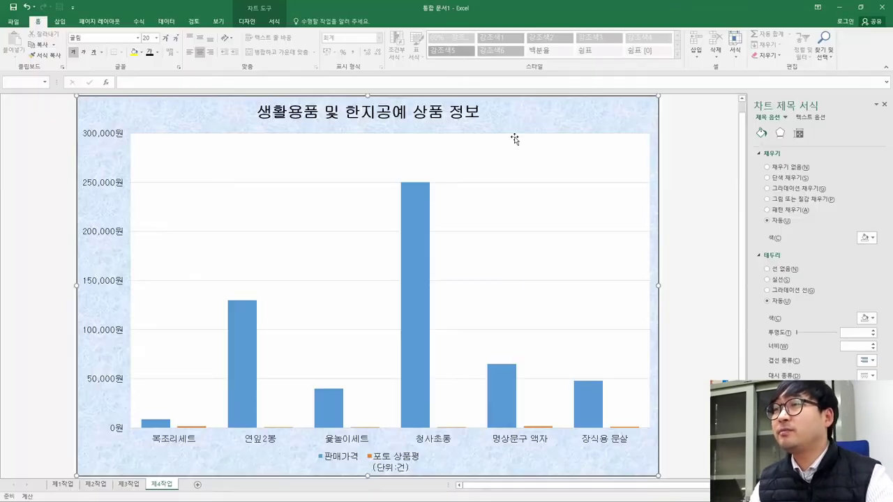
pyautogui.click(142, 52)
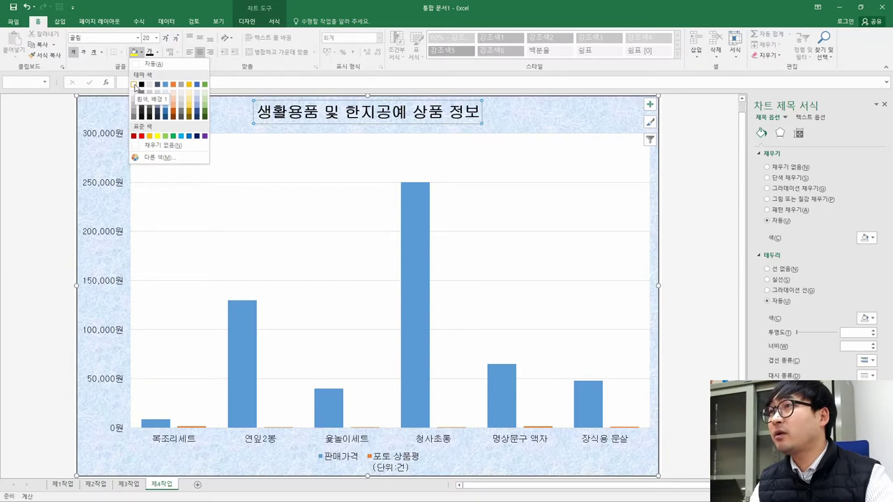
pyautogui.click(134, 84)
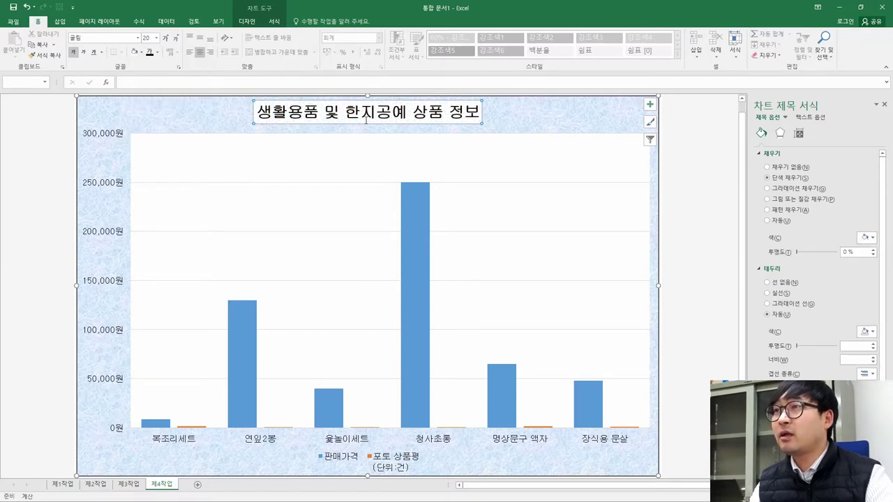
# Step: Give the chart title a black solid-line (실선) border as condition (6) requires, and compare it with the sample chart in the PDF
pyautogui.hotkey('alt', 'Tab')
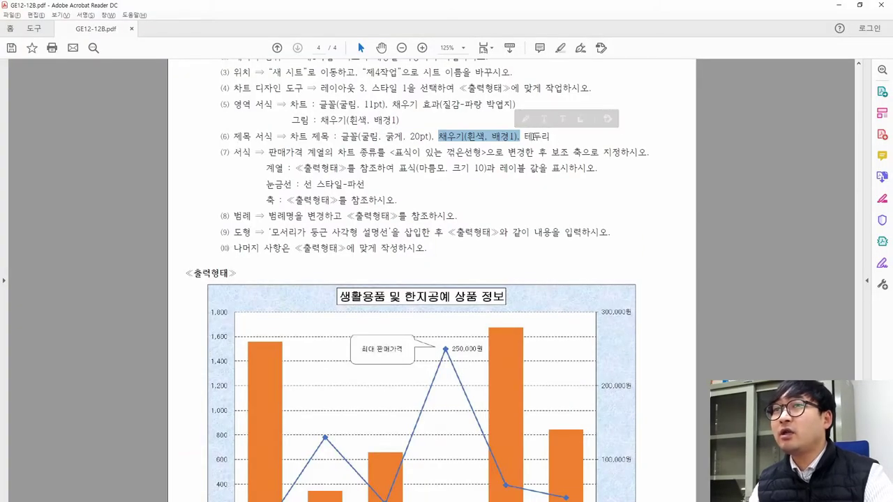
pyautogui.hotkey('alt', 'Tab')
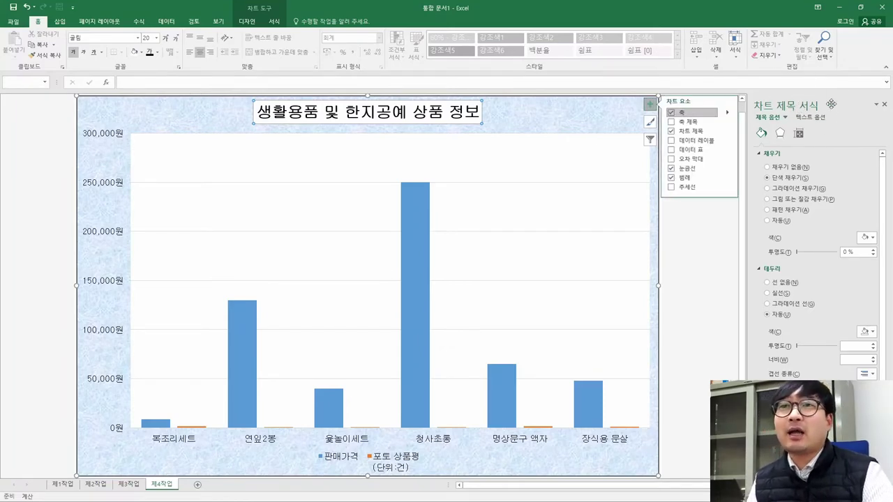
pyautogui.click(544, 115)
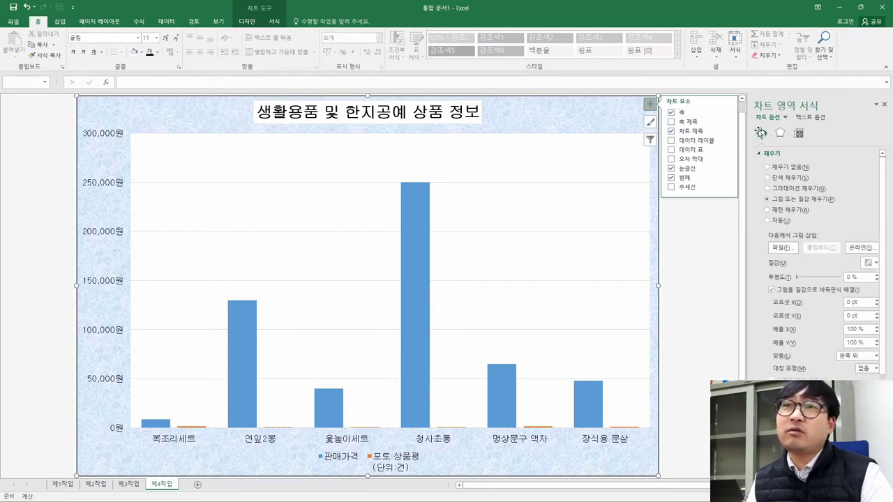
pyautogui.click(574, 205)
pyautogui.click(464, 120)
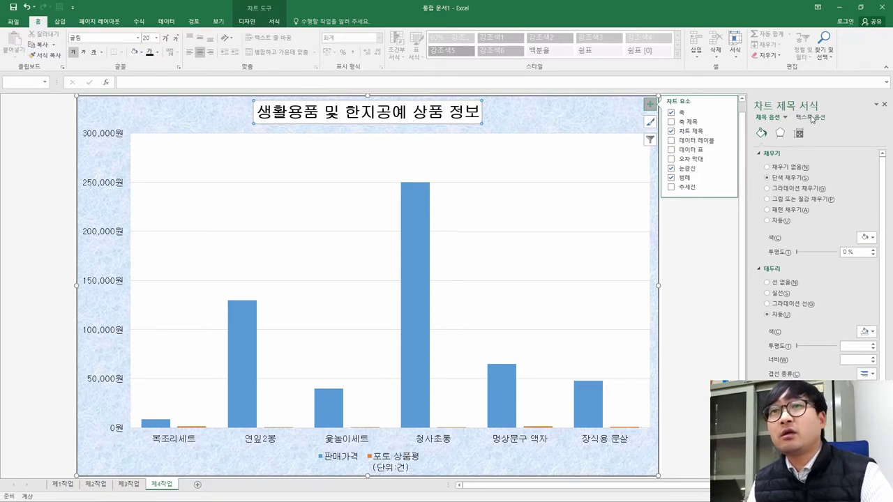
pyautogui.scroll(-1, 812, 281)
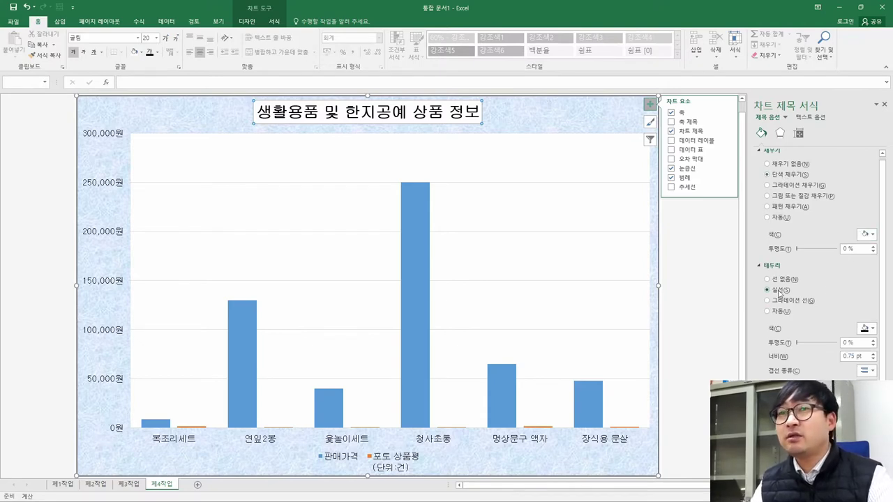
pyautogui.hotkey('alt', 'Tab')
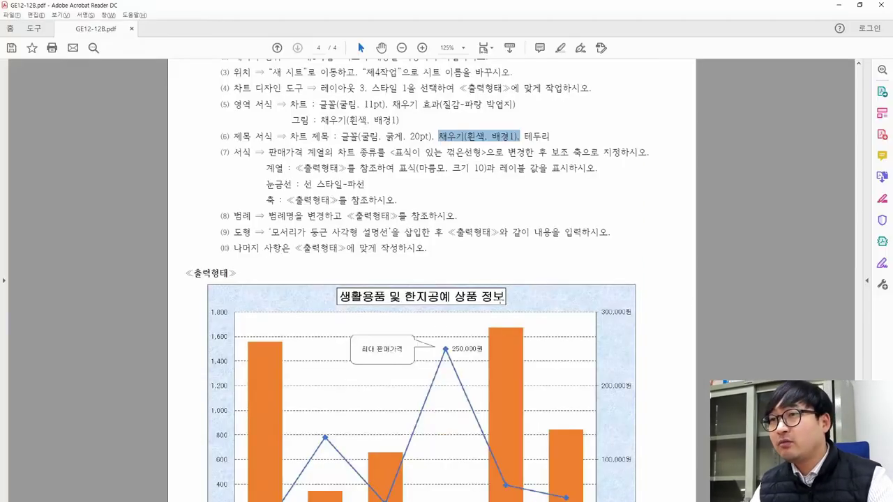
pyautogui.hotkey('alt', 'Tab')
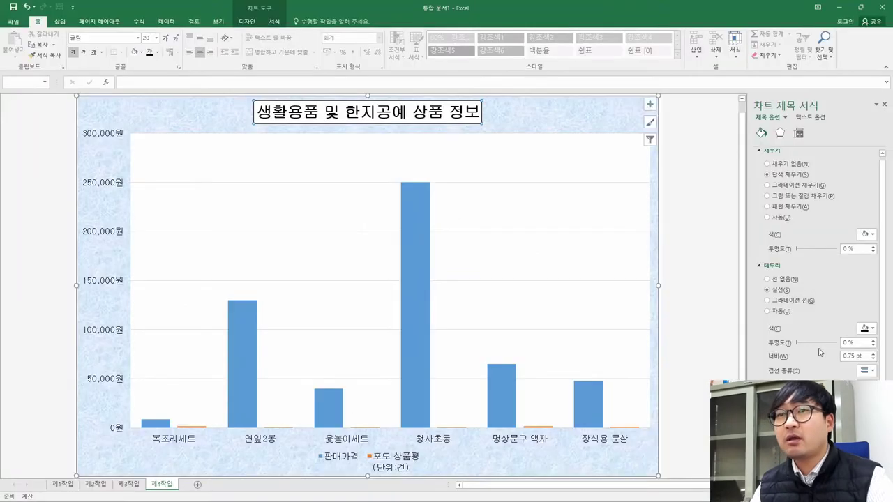
pyautogui.click(870, 330)
pyautogui.click(823, 350)
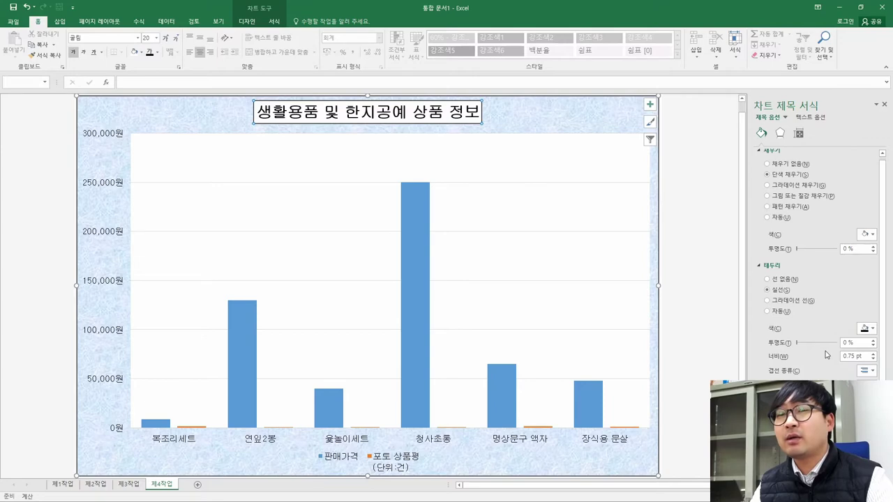
pyautogui.click(711, 181)
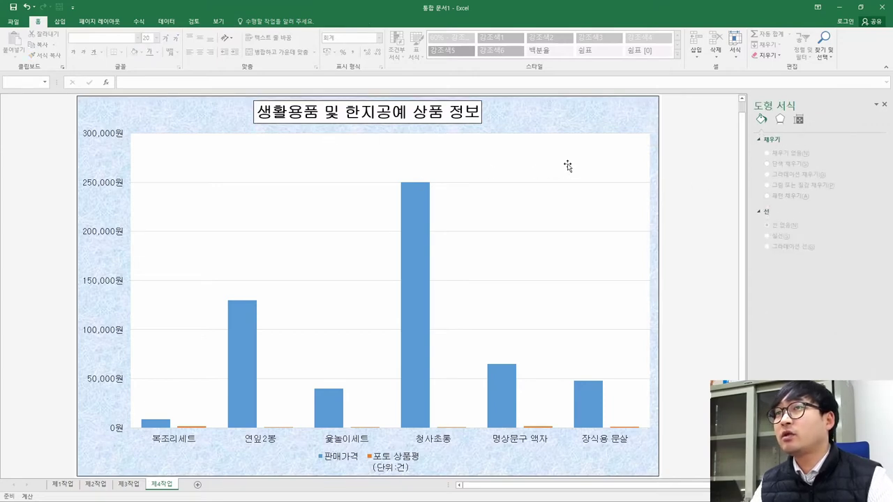
pyautogui.hotkey('alt', 'Tab')
pyautogui.hotkey('alt', 'Tab')
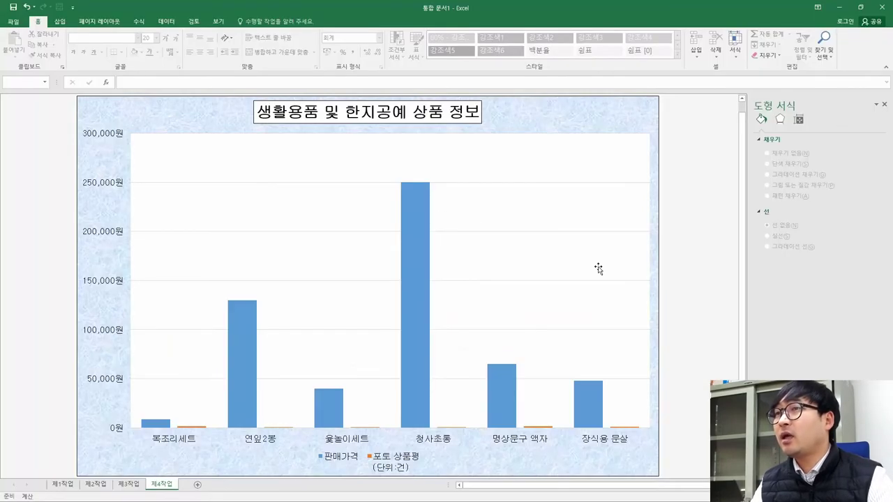
# Step: Read condition (7) on the format of the 판매가격 series in the exam PDF
pyautogui.hotkey('alt', 'Tab')
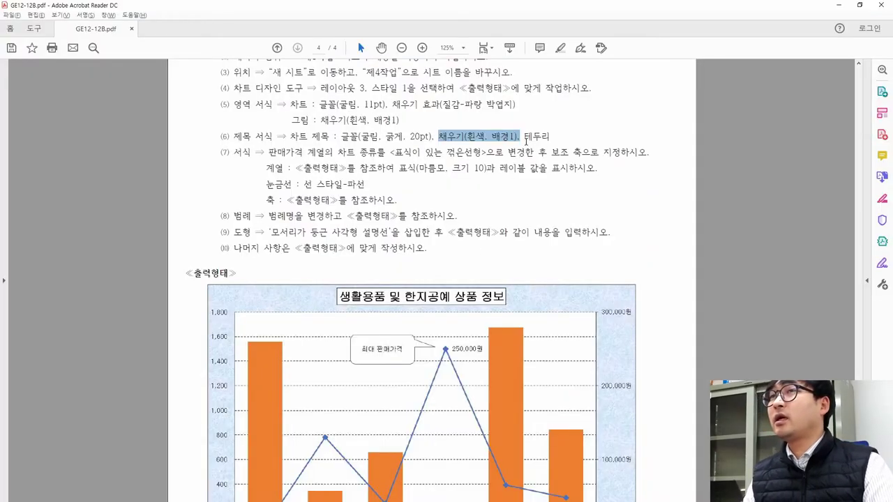
pyautogui.moveTo(232, 153); pyautogui.dragTo(328, 154)
pyautogui.moveTo(264, 153); pyautogui.dragTo(433, 159)
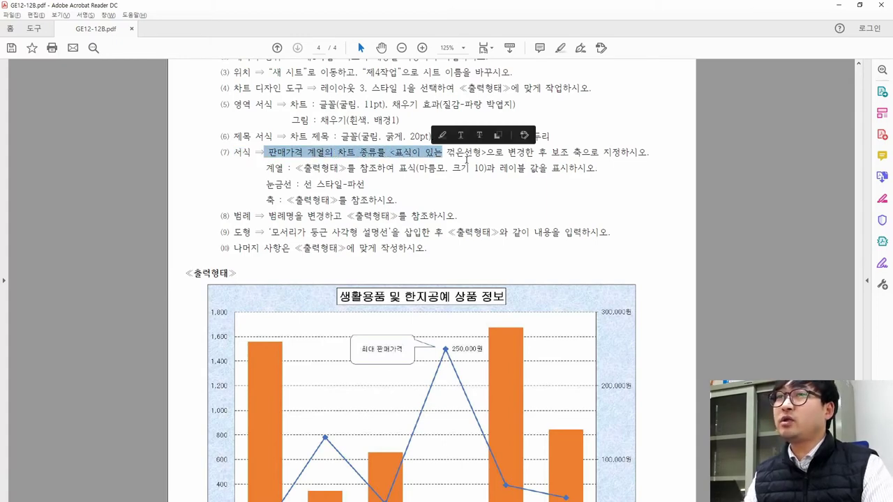
pyautogui.scroll(-5, 467, 159)
pyautogui.hotkey('alt', 'Tab')
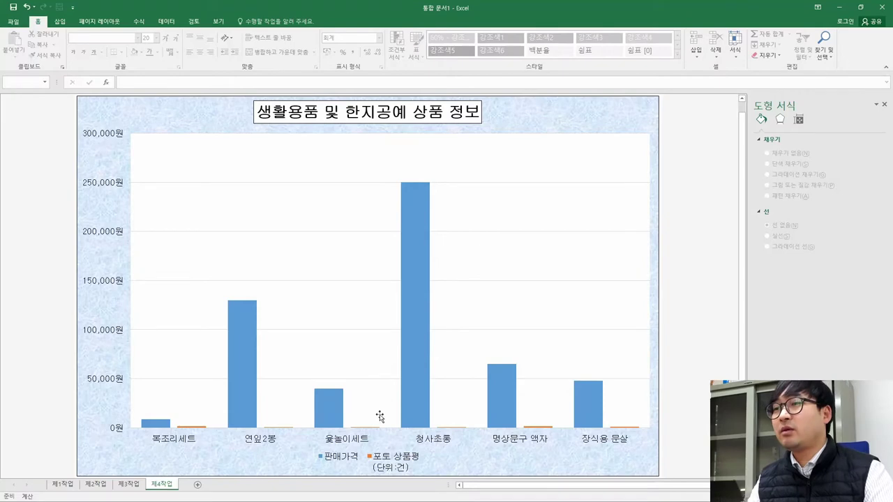
# Step: Inspect the columns of the Excel chart to identify the 판매가격 series
pyautogui.rightClick(418, 276)
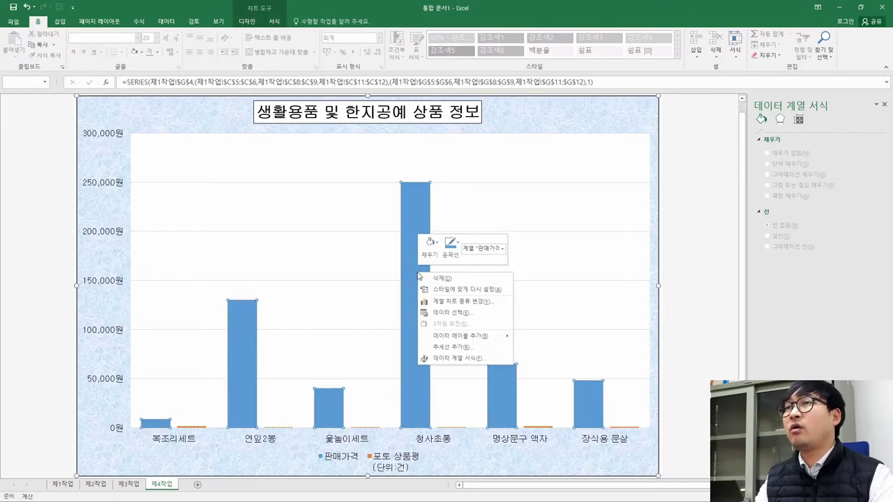
pyautogui.press('Escape')
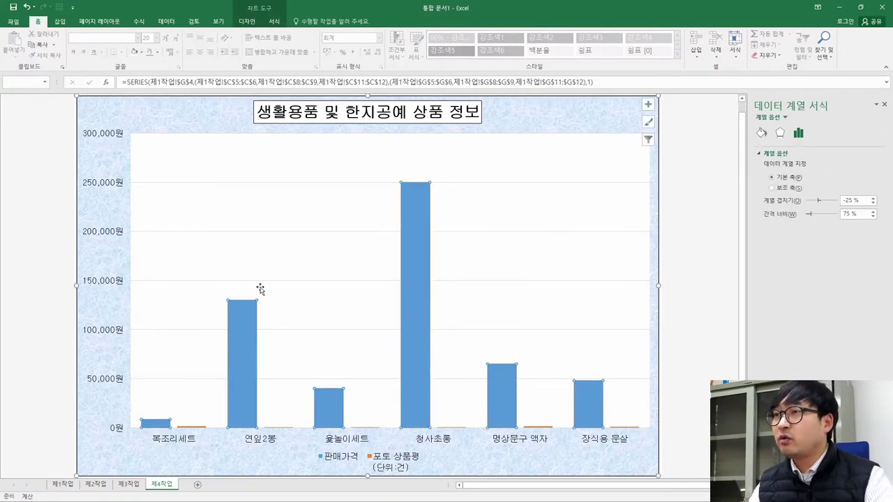
pyautogui.click(202, 336)
pyautogui.click(244, 348)
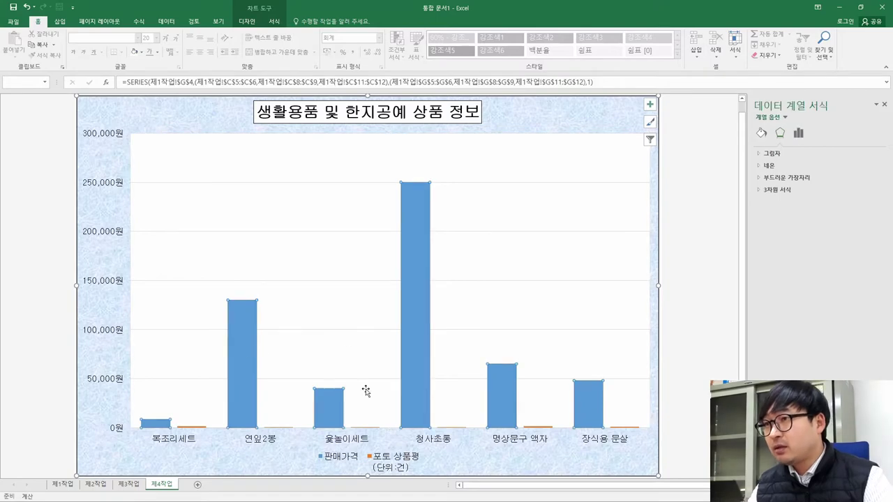
pyautogui.click(643, 276)
pyautogui.moveTo(415, 306)
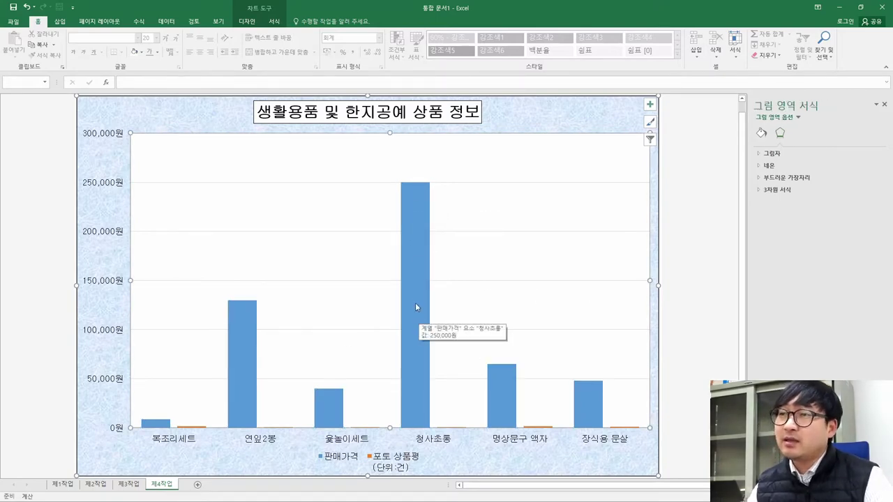
# Step: Compare the legends of the Excel chart and the sample chart in the exam PDF for the 판매가격 series
pyautogui.hotkey('alt', 'Tab')
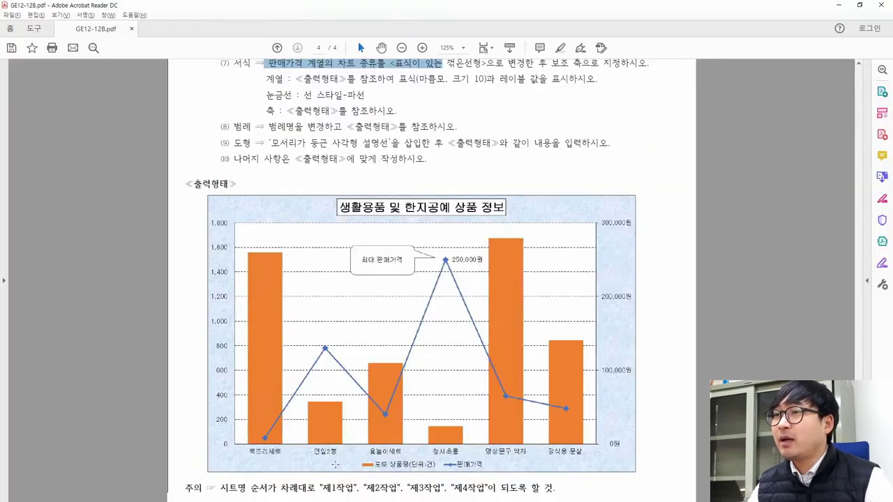
pyautogui.hotkey('alt', 'Tab')
pyautogui.click(359, 464)
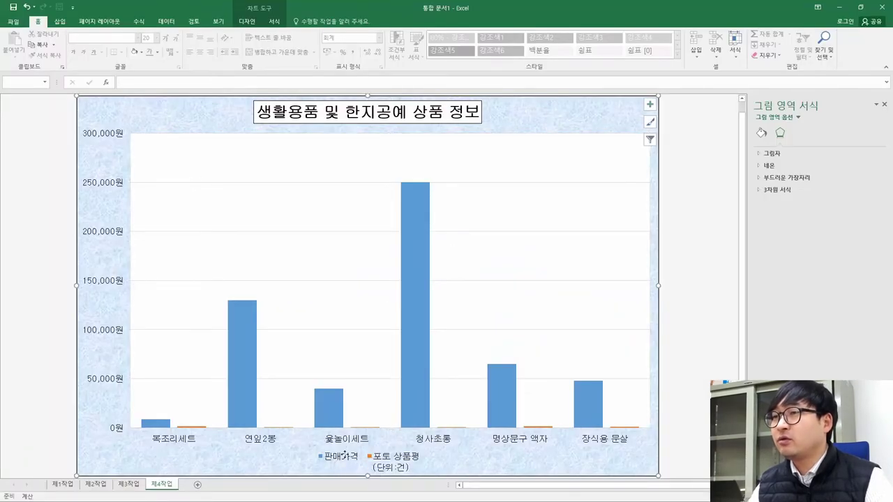
pyautogui.hotkey('alt', 'Tab')
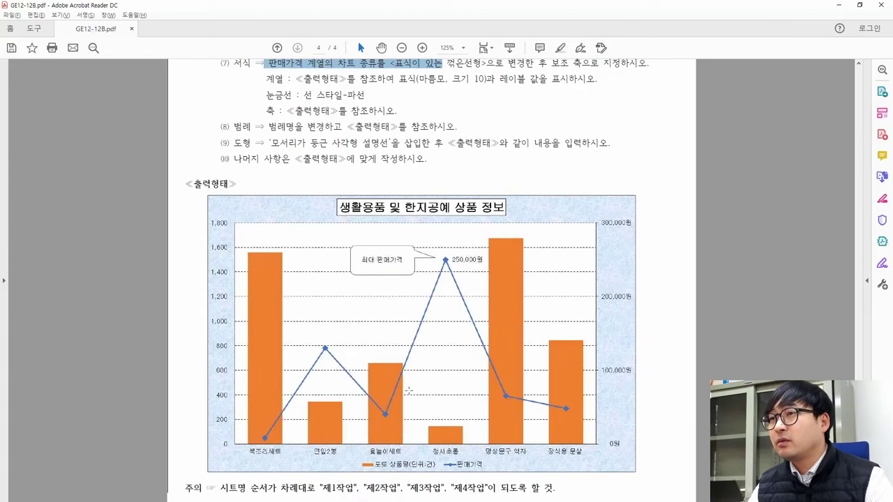
pyautogui.moveTo(444, 463); pyautogui.dragTo(486, 465)
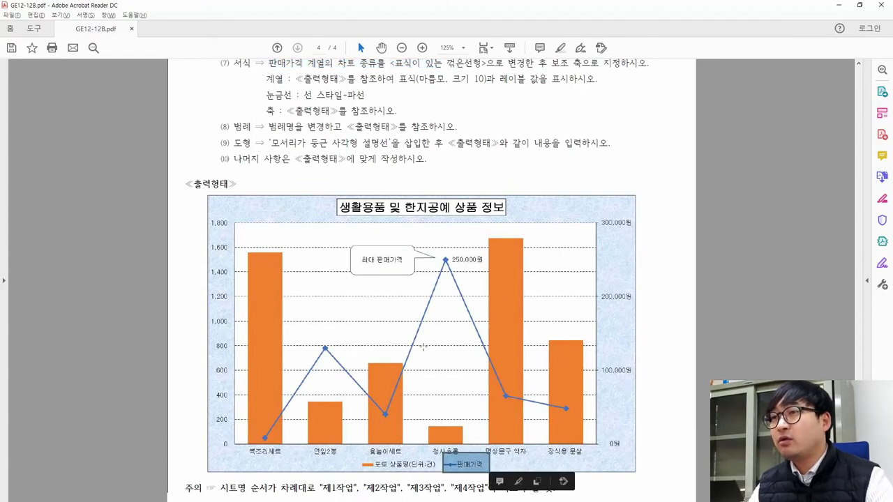
pyautogui.hotkey('alt', 'Tab')
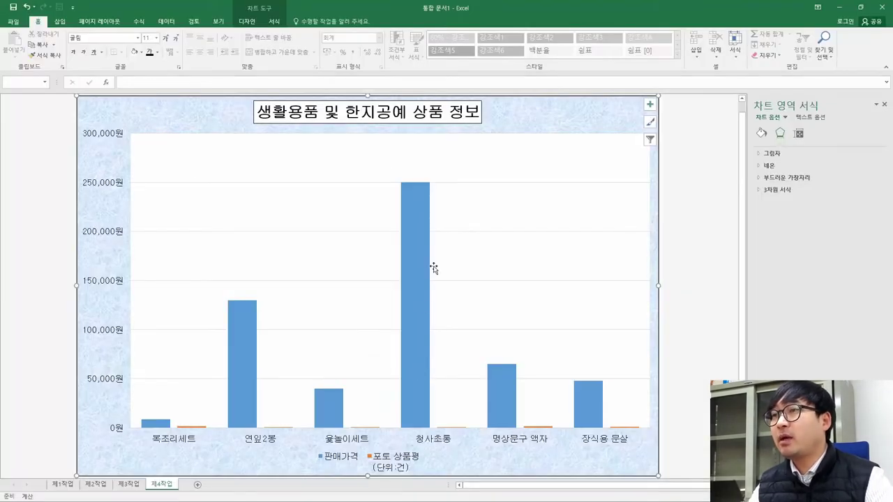
# Step: Check the chart type required by condition (7) in the PDF and set the 판매가격 series to 표식이 있는 꺾은선형
pyautogui.click(418, 264)
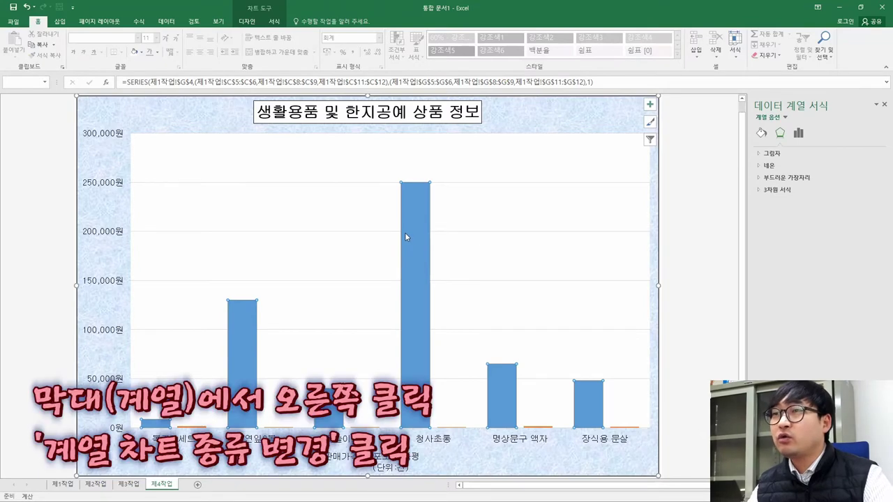
pyautogui.rightClick(407, 234)
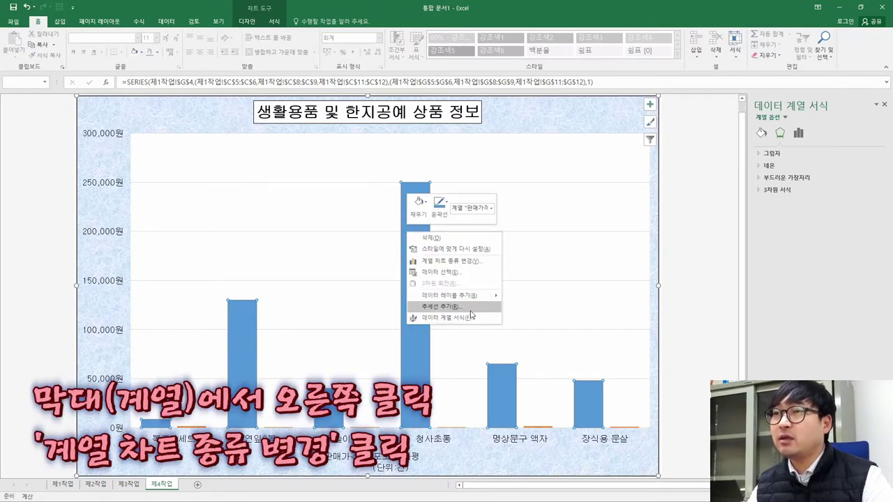
pyautogui.click(449, 261)
pyautogui.hotkey('alt', 'Tab')
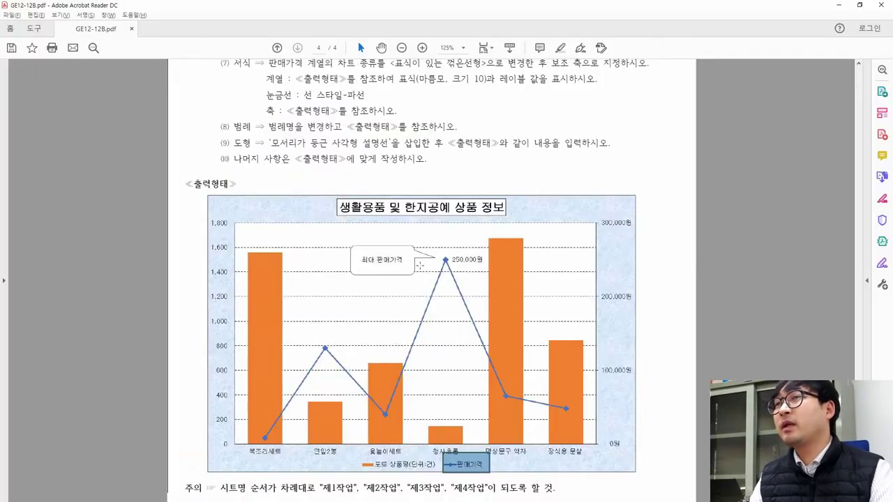
pyautogui.scroll(1, 325, 139)
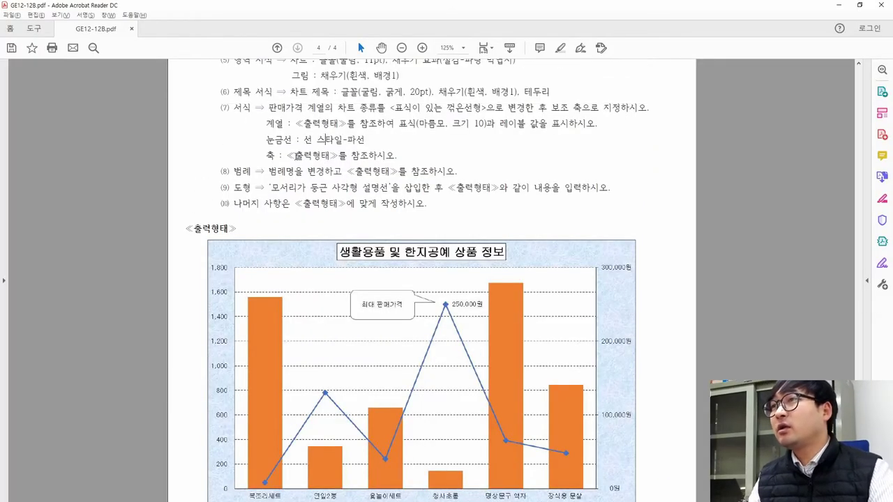
pyautogui.moveTo(339, 106); pyautogui.dragTo(484, 106)
pyautogui.hotkey('alt', 'Tab')
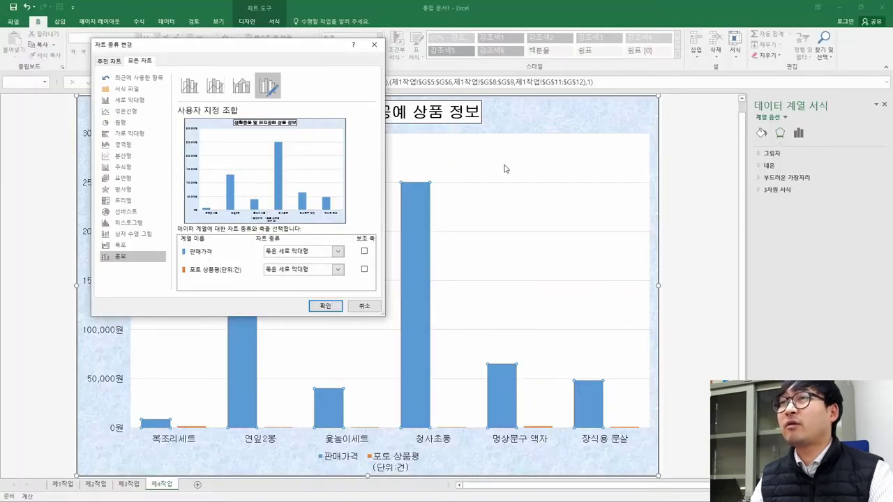
pyautogui.click(338, 253)
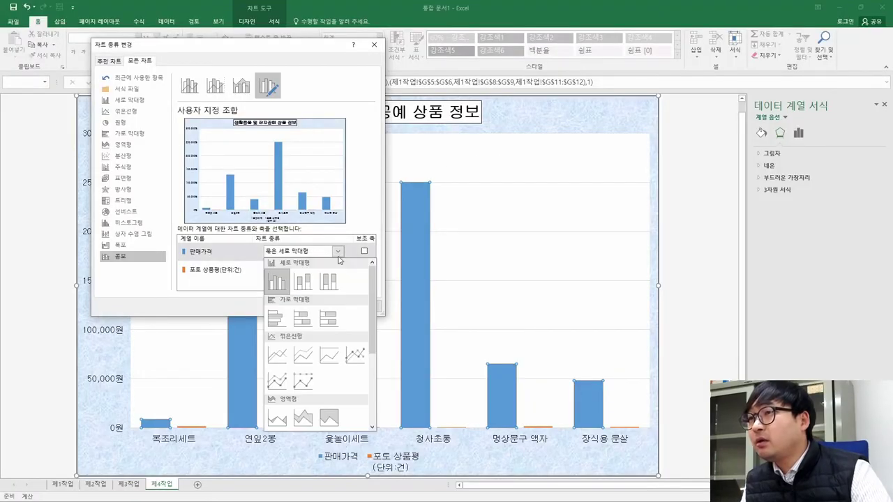
pyautogui.click(354, 359)
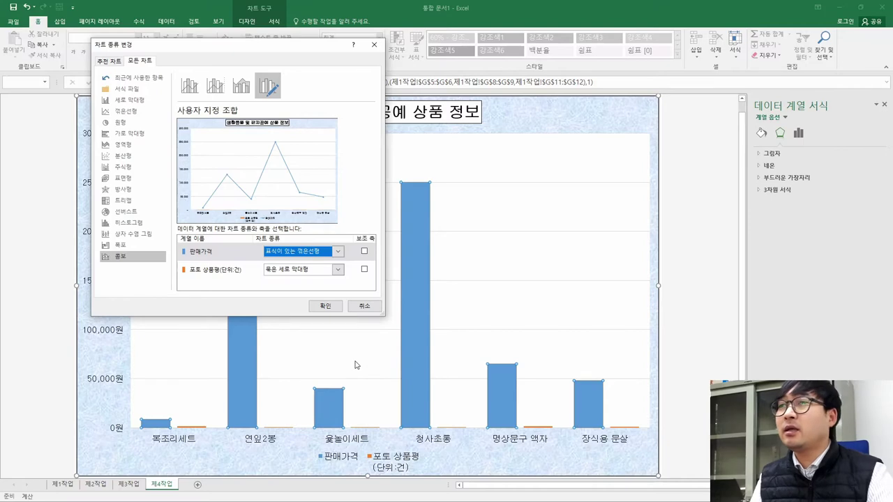
# Step: Assign the 판매가격 series to the secondary axis (보조 축) as condition (7) requires, and apply the combo chart settings
pyautogui.hotkey('alt', 'Tab')
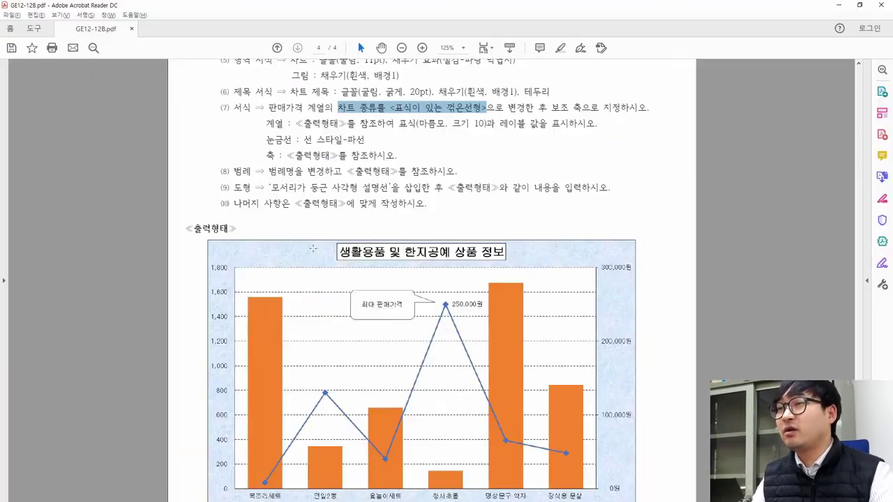
pyautogui.moveTo(510, 108); pyautogui.dragTo(615, 105)
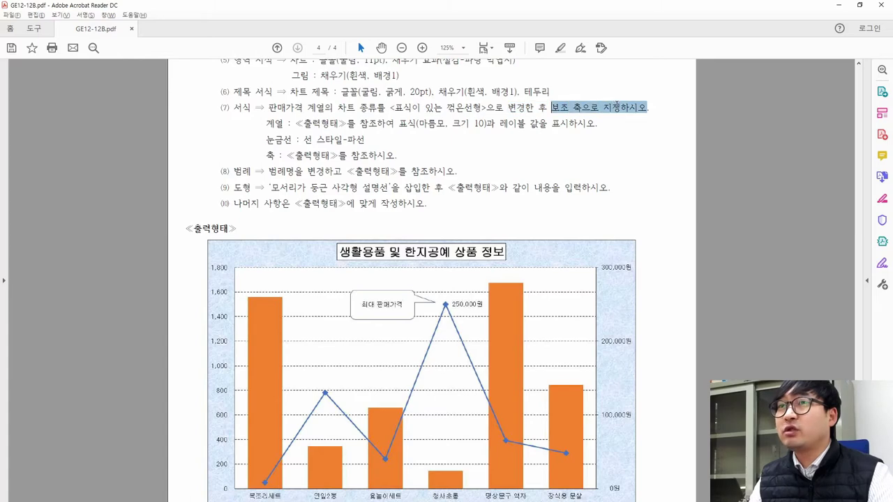
pyautogui.hotkey('alt', 'Tab')
pyautogui.click(364, 252)
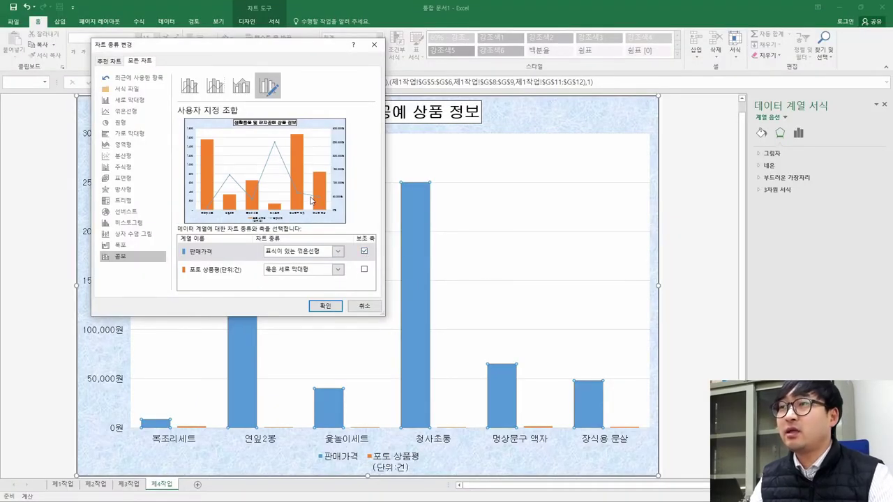
pyautogui.hotkey('alt', 'Tab')
pyautogui.hotkey('alt', 'Tab')
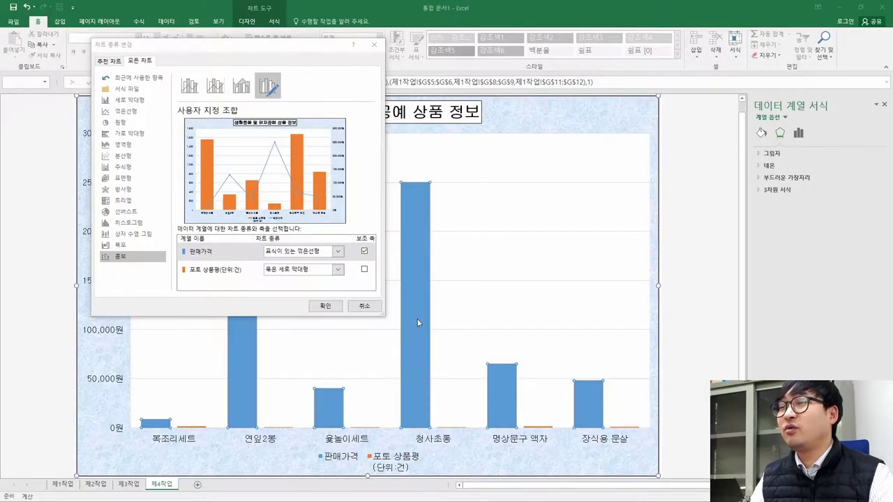
pyautogui.hotkey('alt', 'Tab')
pyautogui.moveTo(648, 86); pyautogui.dragTo(612, 86)
pyautogui.hotkey('alt', 'Tab')
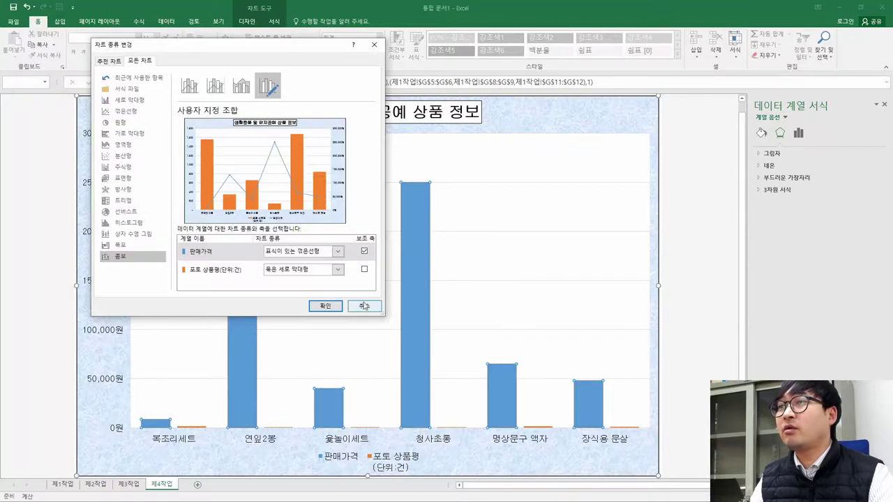
pyautogui.click(323, 306)
# Step: Compare the combo chart with the PDF sample and read the marker and label requirements for the series in condition (7)
pyautogui.hotkey('alt', 'Tab')
pyautogui.hotkey('alt', 'Tab')
pyautogui.hotkey('alt', 'Tab')
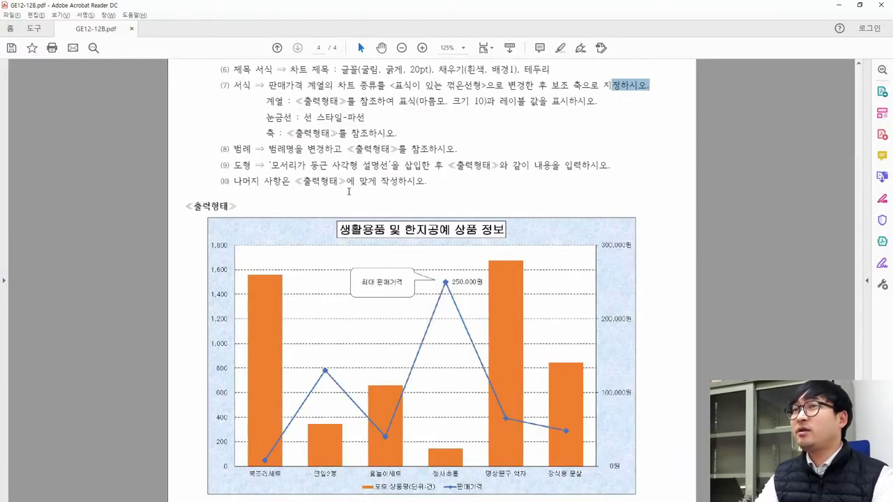
pyautogui.moveTo(265, 101); pyautogui.dragTo(524, 103)
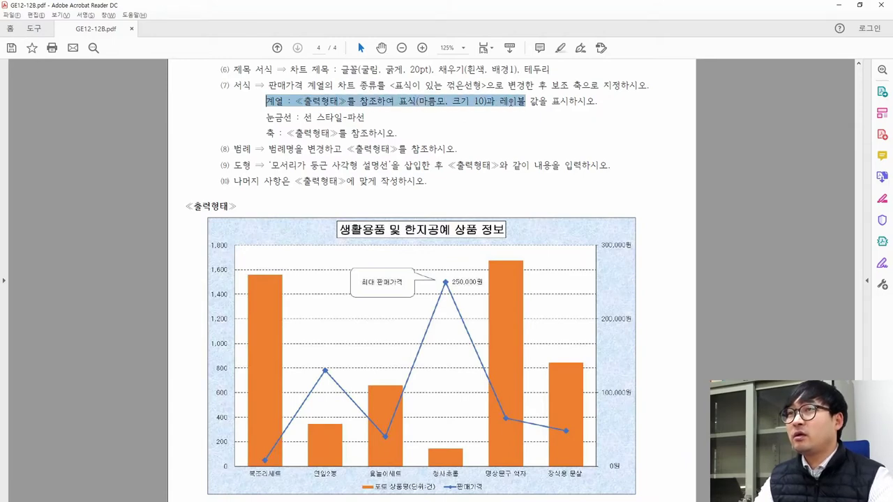